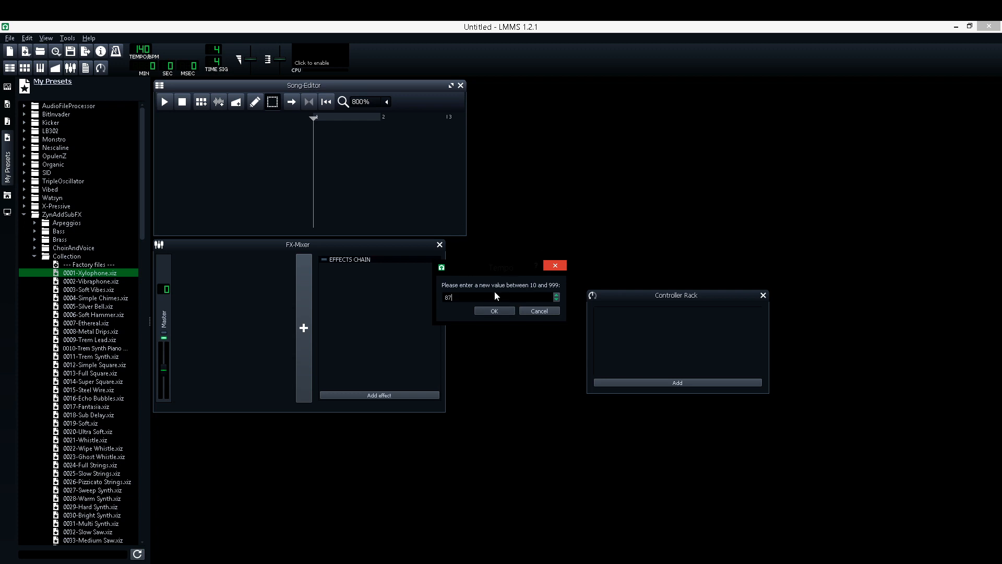
Set the tempo to 87 BPM, audition the kicks in the Free Drum Kit's Rap folder and add 17_kickwav.wav as a track.
{"action": "left_click", "coordinate": [504, 311]}
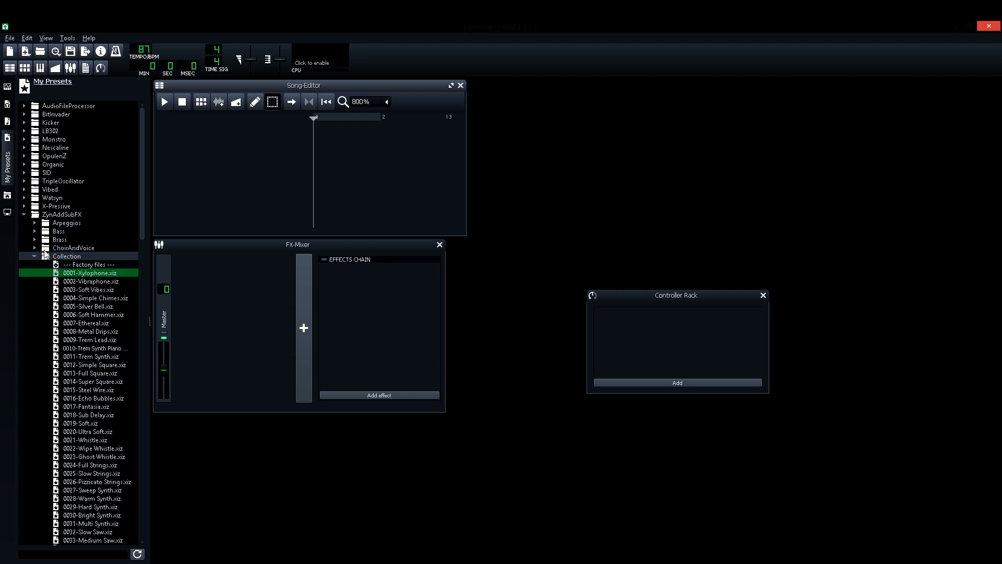
{"action": "left_click", "coordinate": [7, 212]}
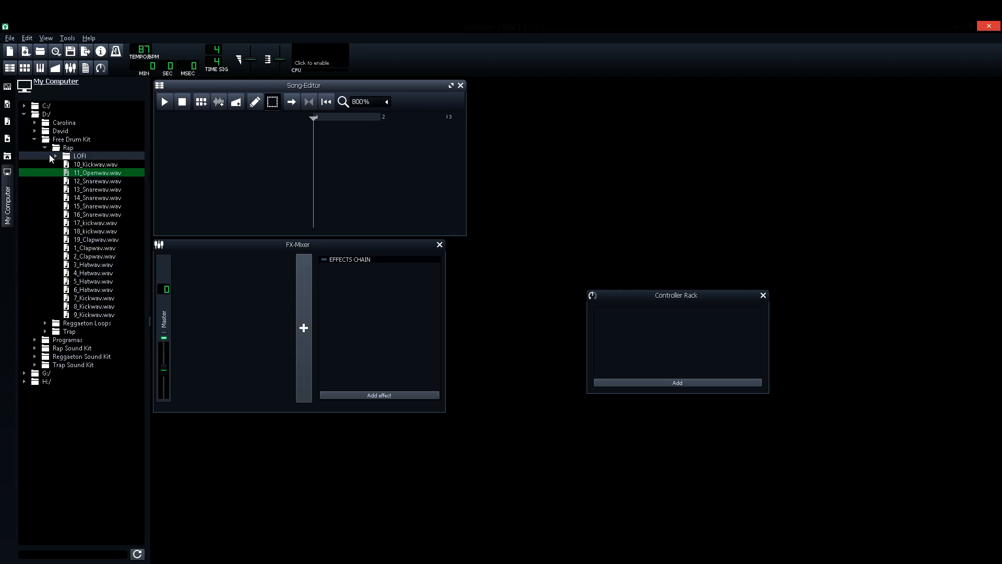
{"action": "left_click", "coordinate": [55, 156]}
{"action": "left_click", "coordinate": [71, 157]}
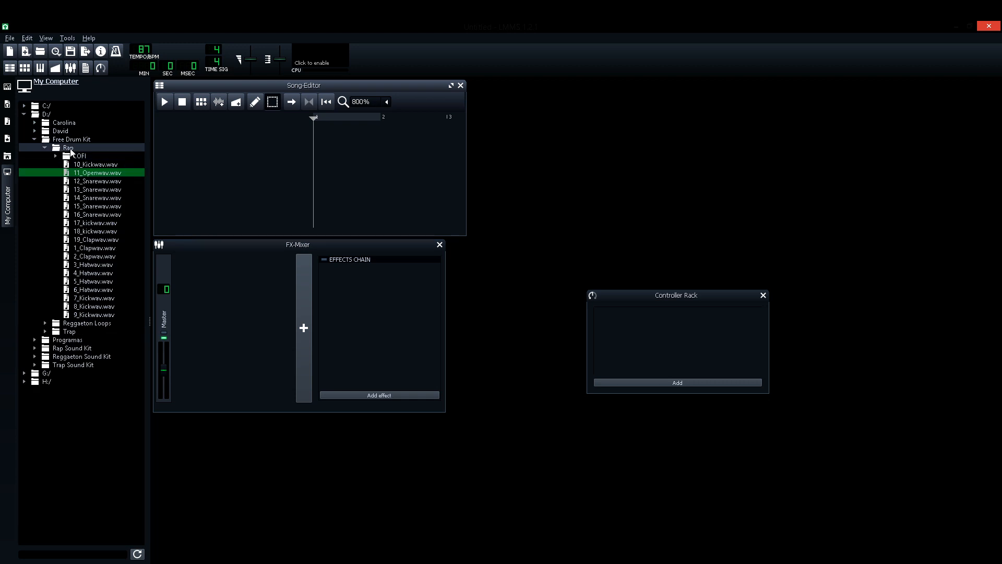
{"action": "left_click", "coordinate": [94, 165]}
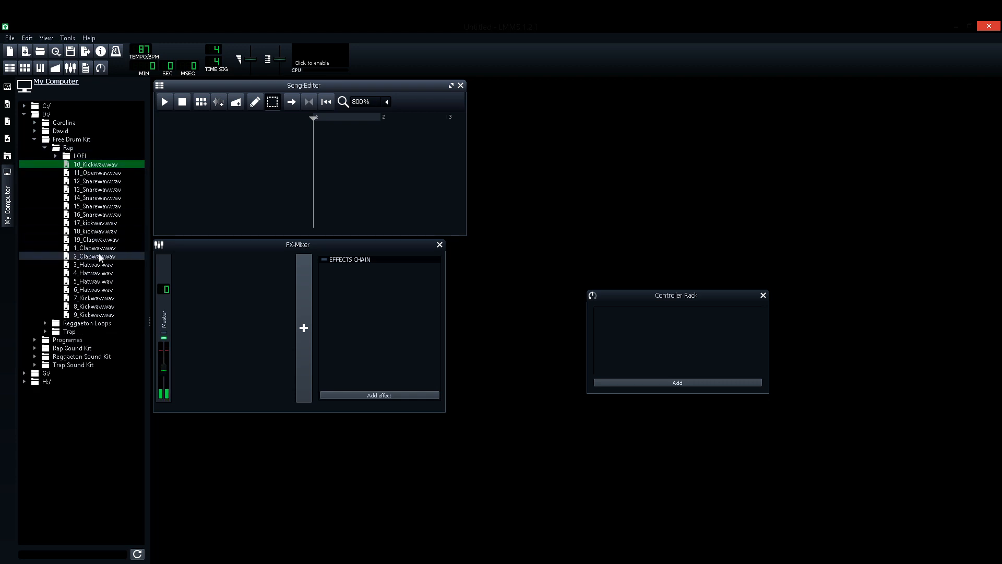
{"action": "left_click", "coordinate": [95, 231]}
{"action": "left_click", "coordinate": [94, 223]}
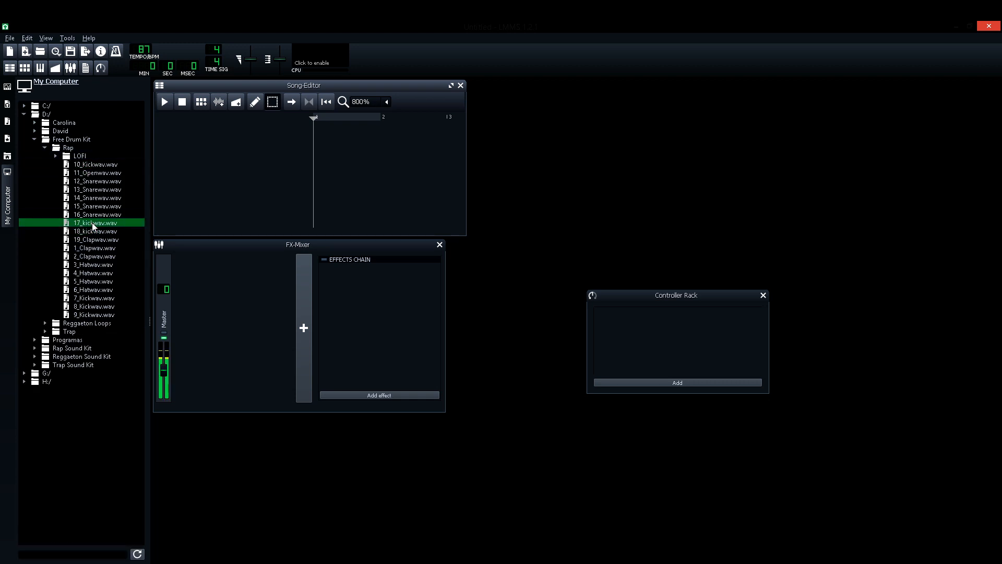
{"action": "left_click_drag", "start_coordinate": [93, 225], "coordinate": [201, 197]}
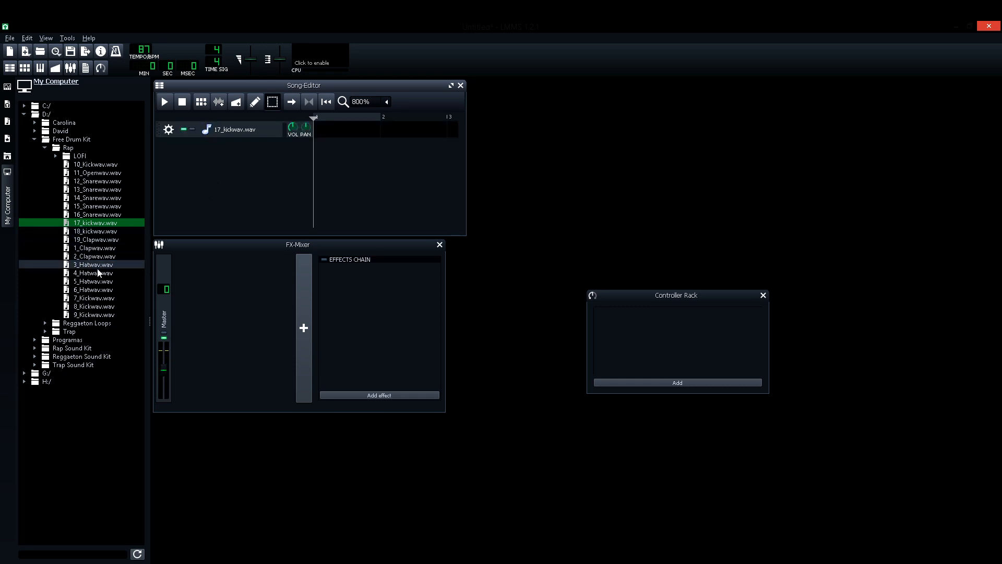
Audition the snares and add 14_Snarewav.wav, 4_Hatwav.wav and 11_Openwav.wav as tracks in the Song-Editor.
{"action": "left_click", "coordinate": [97, 206]}
{"action": "left_click", "coordinate": [96, 198]}
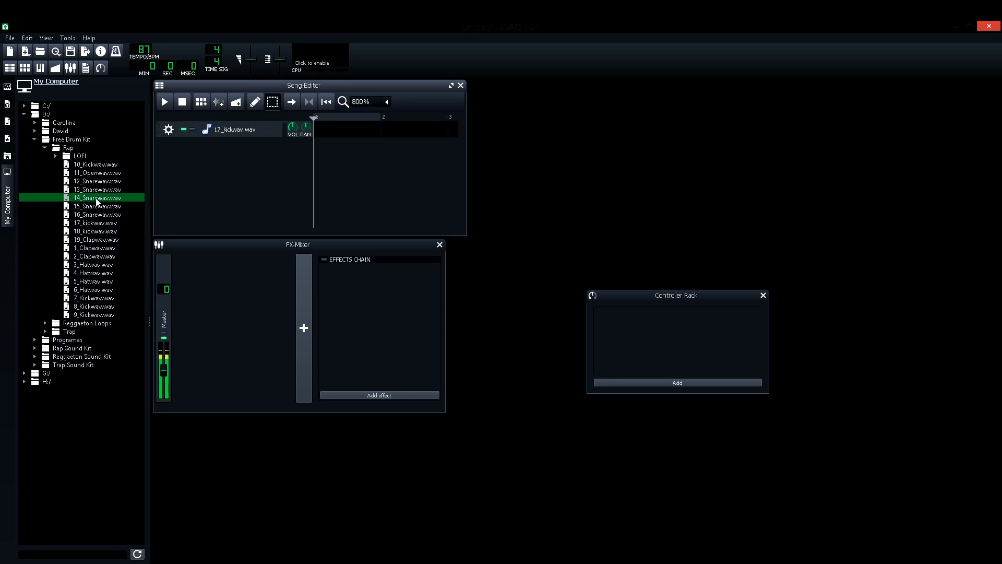
{"action": "left_click_drag", "start_coordinate": [94, 201], "coordinate": [256, 194]}
{"action": "left_click_drag", "start_coordinate": [106, 275], "coordinate": [236, 194]}
{"action": "left_click_drag", "start_coordinate": [98, 173], "coordinate": [271, 191]}
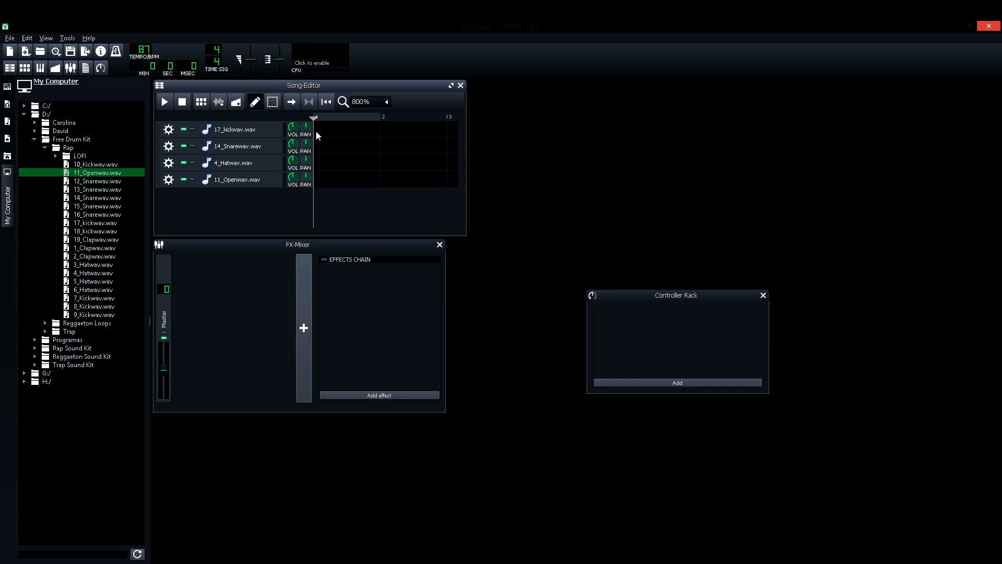
Create a pattern in bar 1 of all four drum tracks and widen the Song-Editor window.
{"action": "left_click", "coordinate": [316, 130]}
{"action": "left_click", "coordinate": [326, 145]}
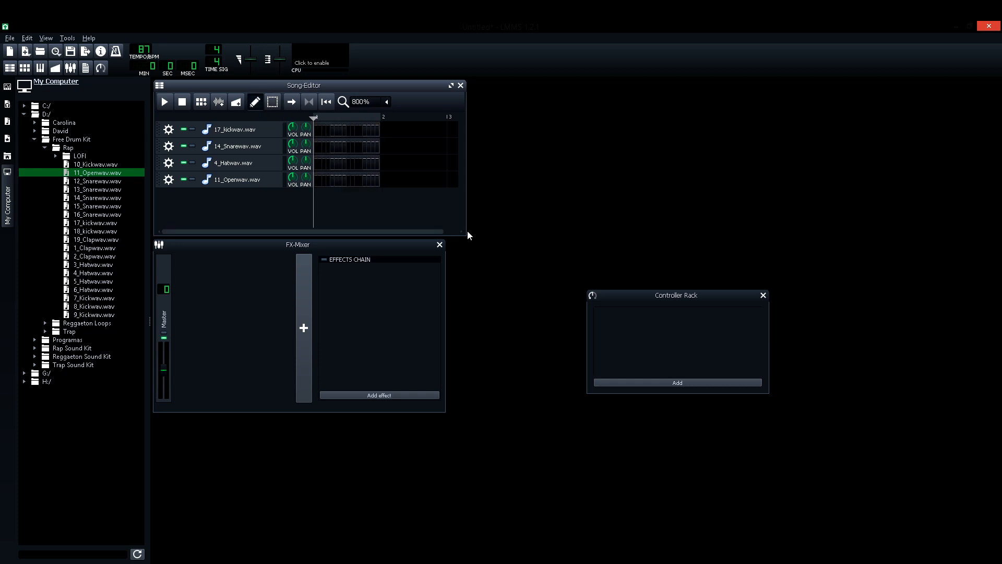
{"action": "left_click_drag", "start_coordinate": [465, 236], "coordinate": [728, 249]}
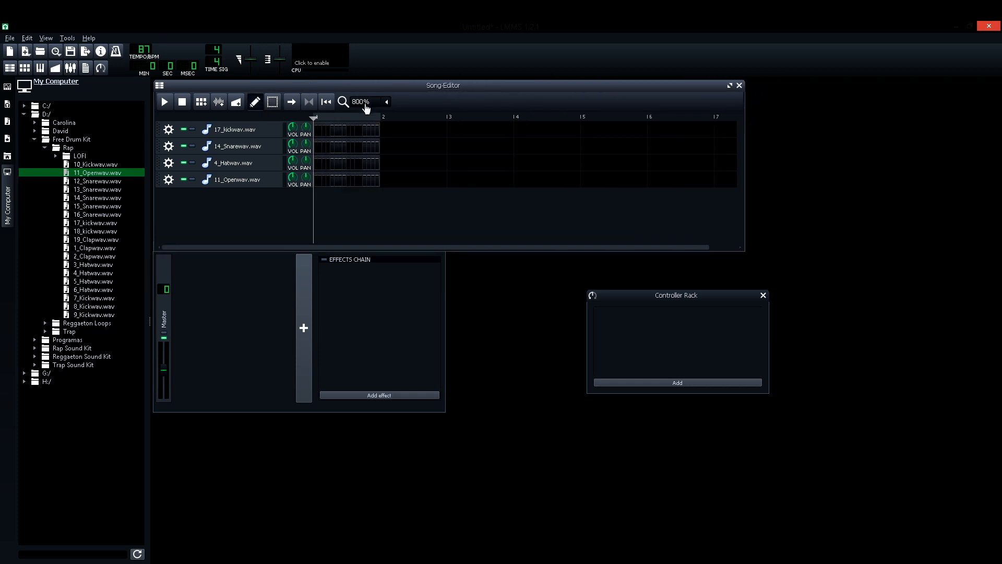
{"action": "scroll", "coordinate": [366, 107], "scroll_direction": "down", "scroll_amount": 1}
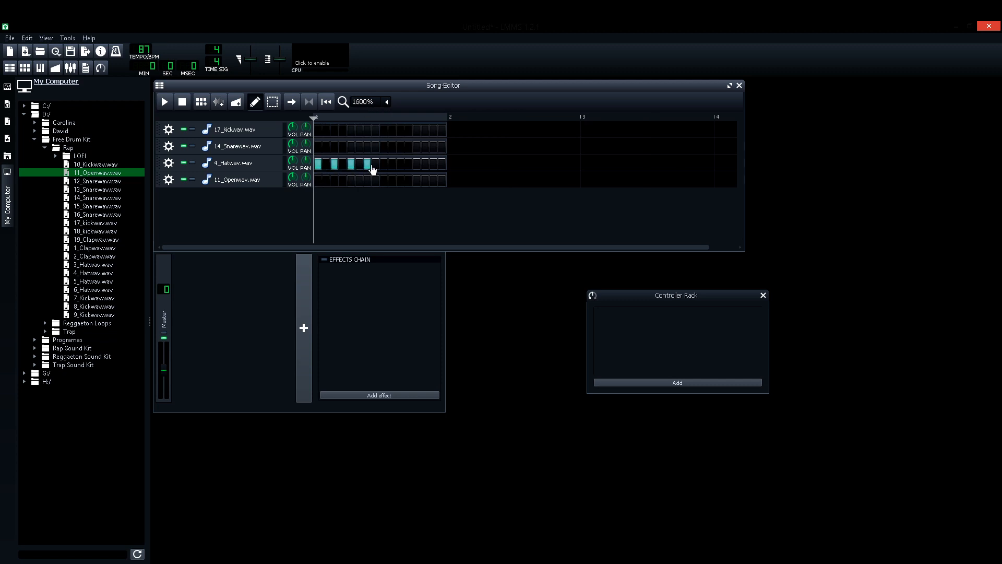
Program 4_Hatwav.wav on every second step of bar 1 and listen to the hi-hat rhythm.
{"action": "left_click", "coordinate": [434, 165]}
{"action": "key", "text": "space"}
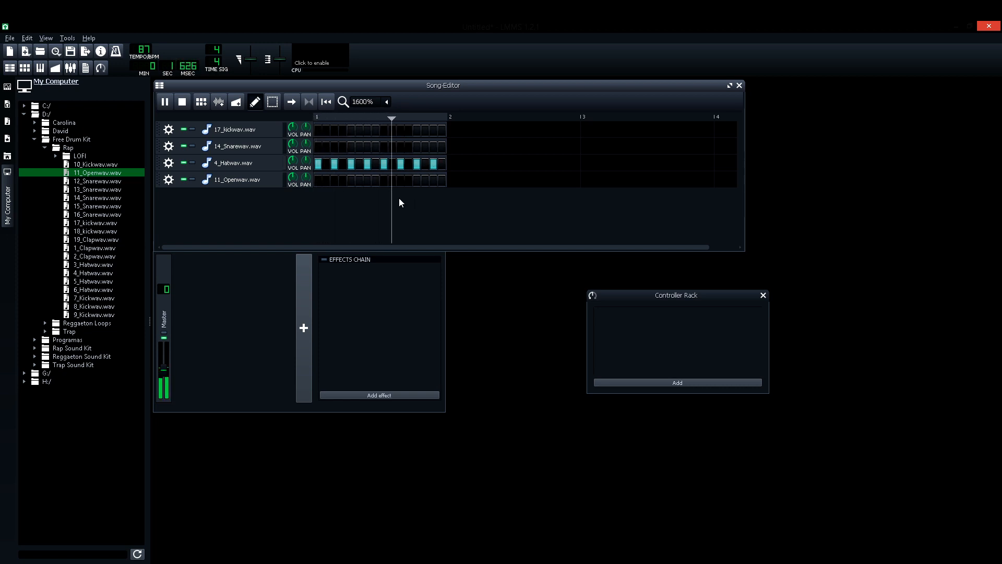
{"action": "key", "text": "space"}
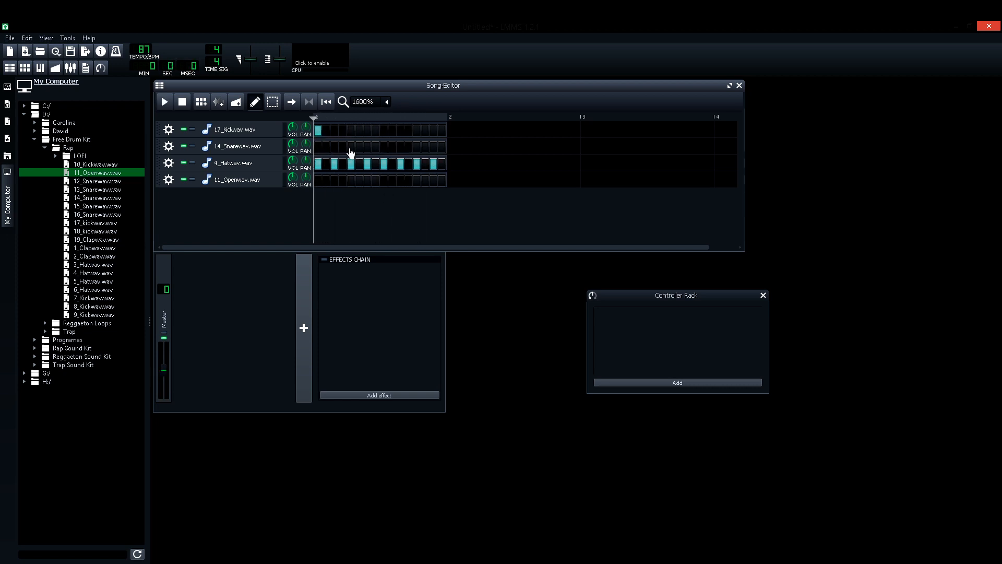
Program the kick on steps 1, 9 and 11 and the snare on steps 5 and 13, listening to the beat.
{"action": "key", "text": "space"}
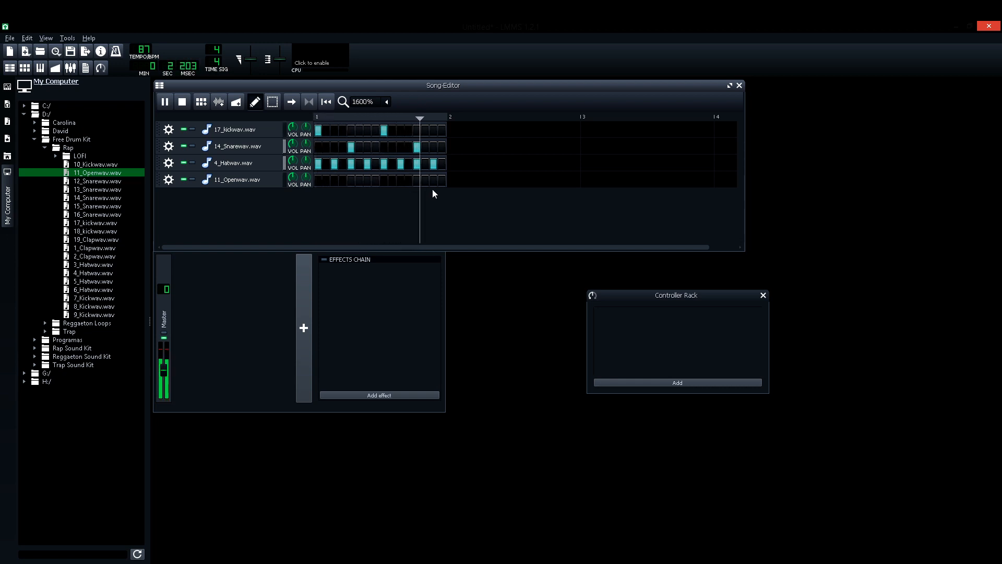
{"action": "key", "text": "space"}
{"action": "key", "text": "space"}
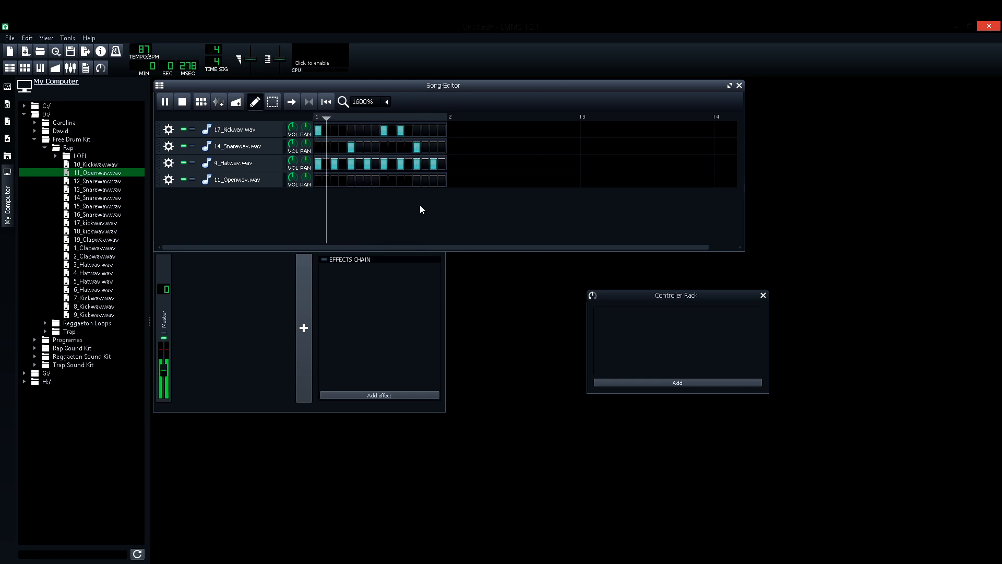
{"action": "key", "text": "space"}
Copy the bar 1 patterns of all four drum tracks to bar 2.
{"action": "left_click", "coordinate": [276, 106]}
{"action": "mouse_move", "coordinate": [477, 125]}
{"action": "left_mouse_down"}
{"action": "mouse_move", "coordinate": [447, 150]}
{"action": "mouse_move", "coordinate": [437, 186]}
{"action": "mouse_move", "coordinate": [492, 179]}
{"action": "left_mouse_up"}
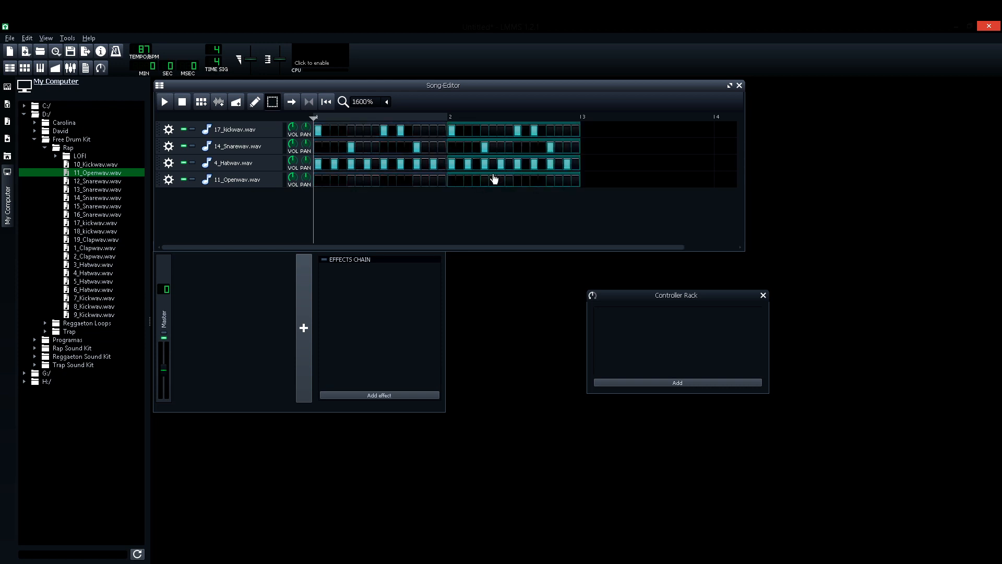
Place an 11_Openwav.wav hit on step 15 of bar 2 and lengthen it to an eighth note in the piano roll.
{"action": "right_click", "coordinate": [571, 185]}
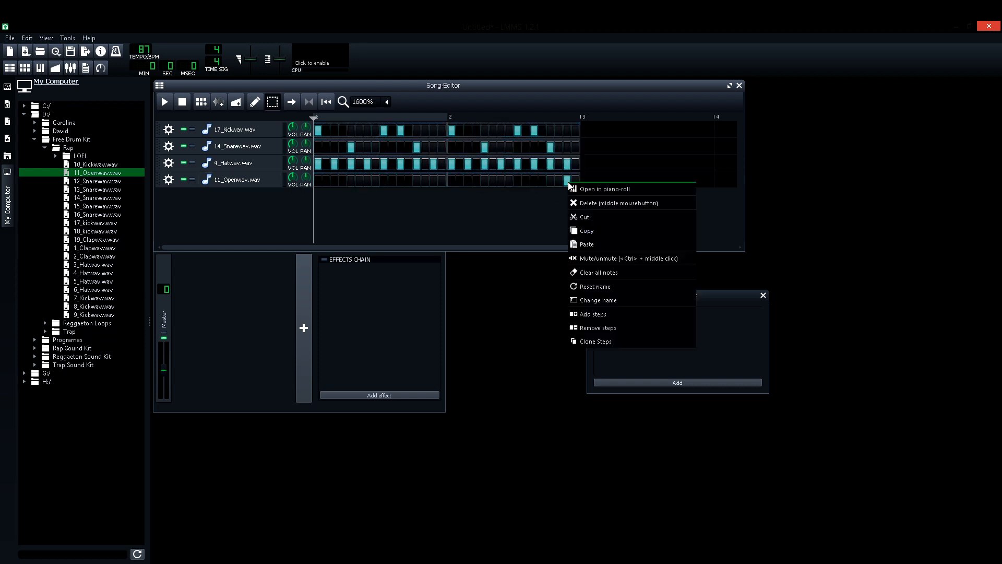
{"action": "left_click", "coordinate": [579, 189]}
{"action": "right_click", "coordinate": [276, 209]}
{"action": "left_click_drag", "start_coordinate": [275, 209], "coordinate": [291, 209]}
{"action": "key", "text": "space"}
{"action": "key", "text": "space"}
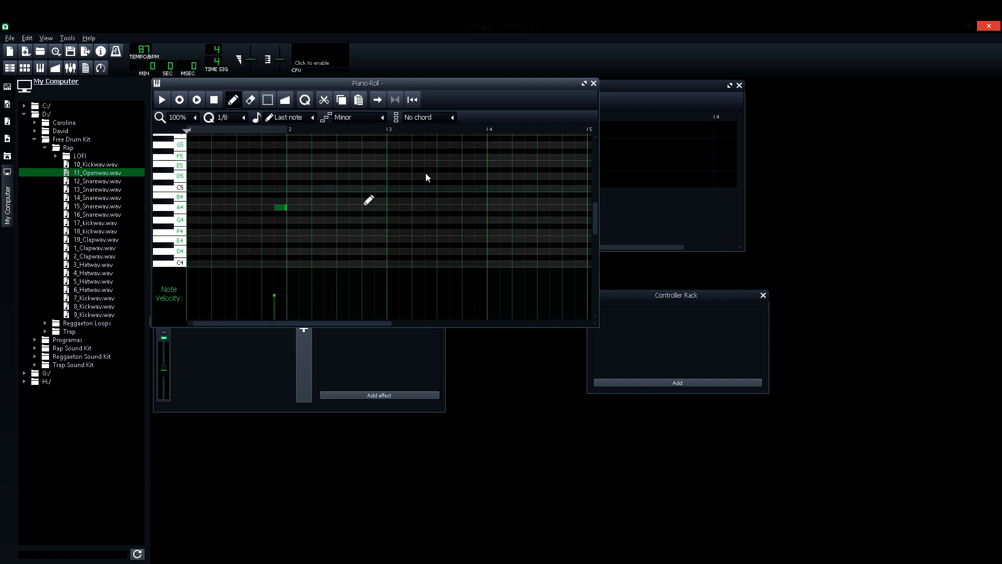
{"action": "left_click", "coordinate": [594, 84]}
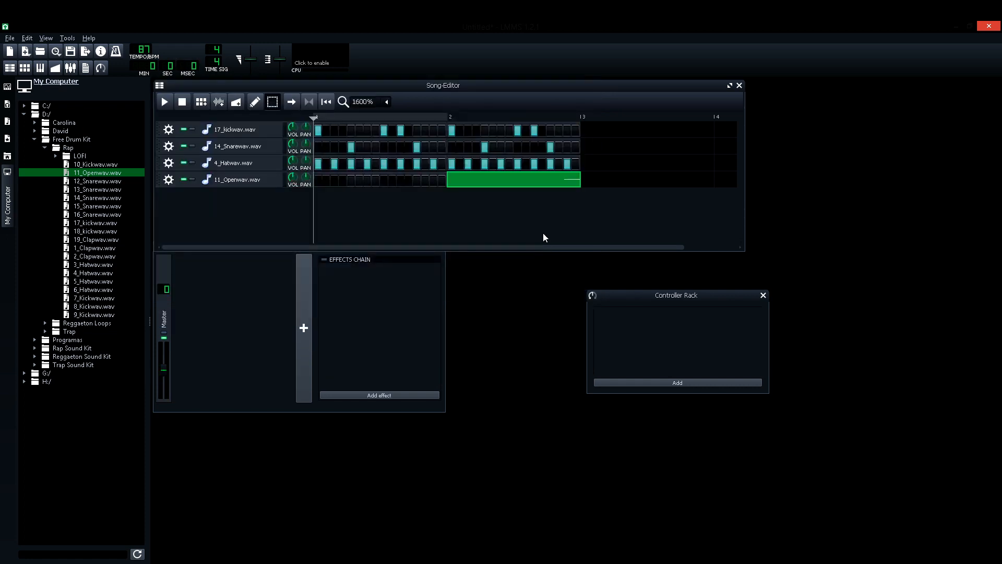
Add a kick on step 15 of bar 2 and arrange the drum patterns to fill bars 5 to 8.
{"action": "left_click", "coordinate": [165, 102]}
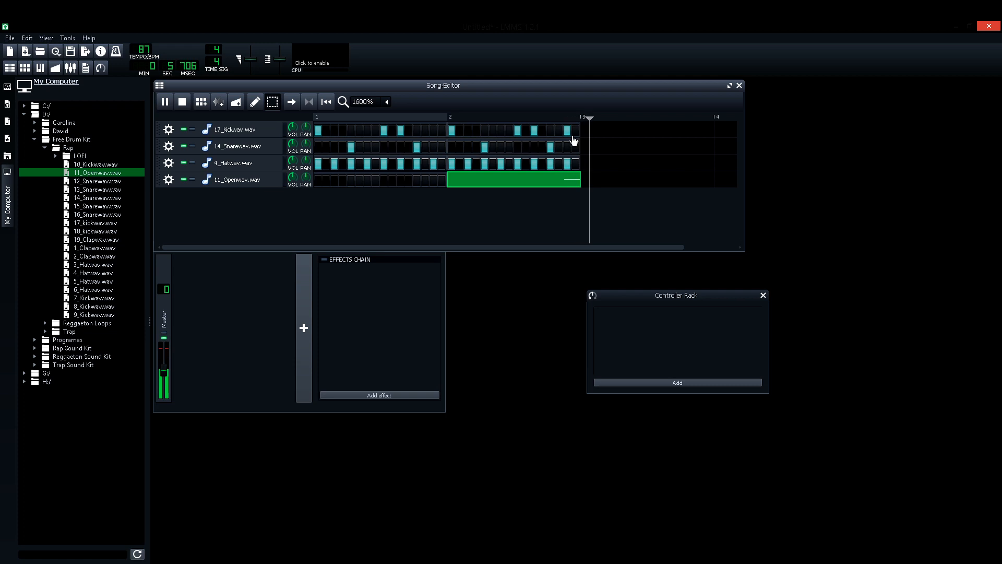
{"action": "scroll", "coordinate": [344, 105], "scroll_direction": "down", "scroll_amount": 2}
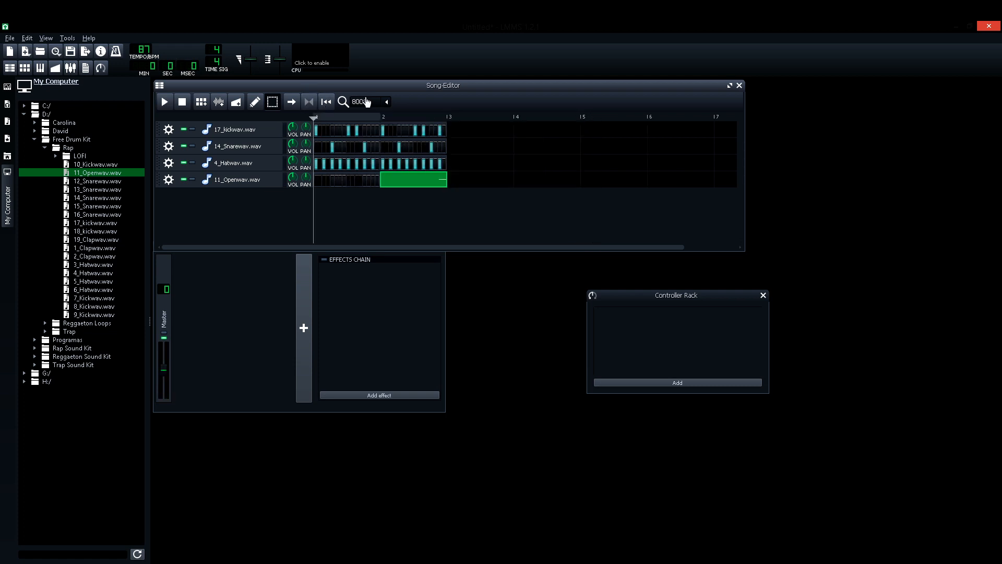
{"action": "left_click_drag", "start_coordinate": [402, 125], "coordinate": [539, 182]}
{"action": "left_click", "coordinate": [439, 118]}
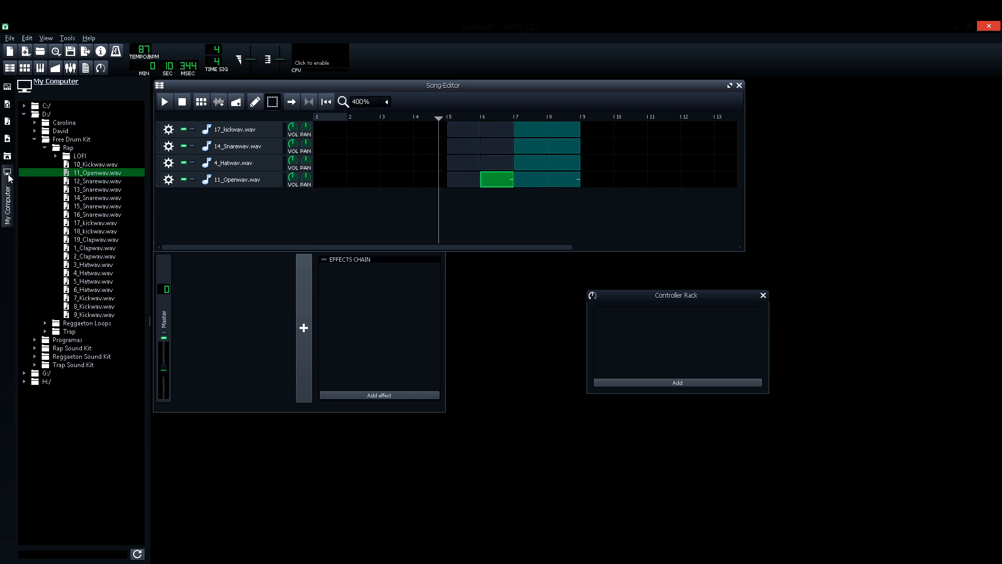
Audition the ZynAddSubFX Bass presets and add 0036-FM Bass 2.xiz as a new track.
{"action": "left_click", "coordinate": [7, 139]}
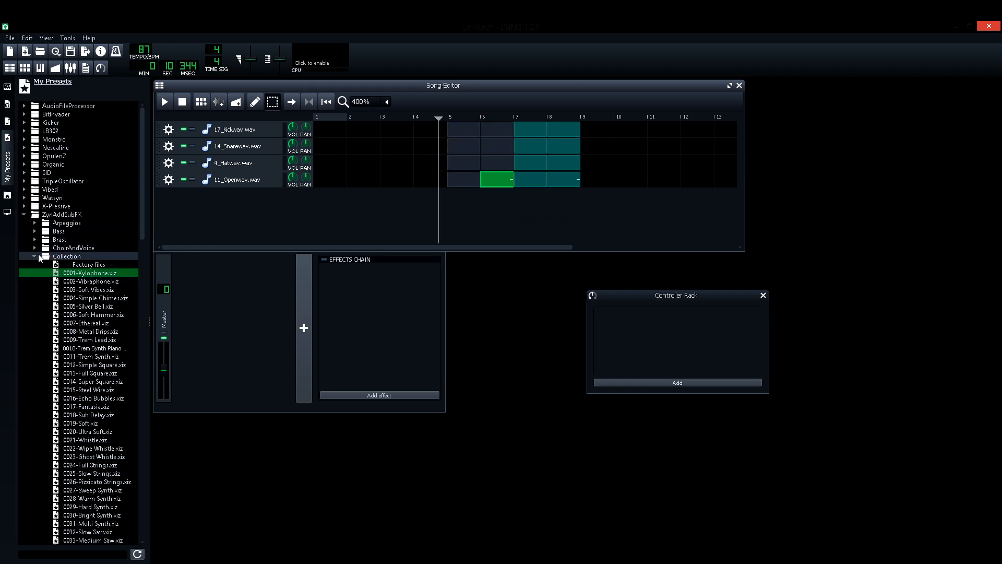
{"action": "left_click", "coordinate": [36, 256]}
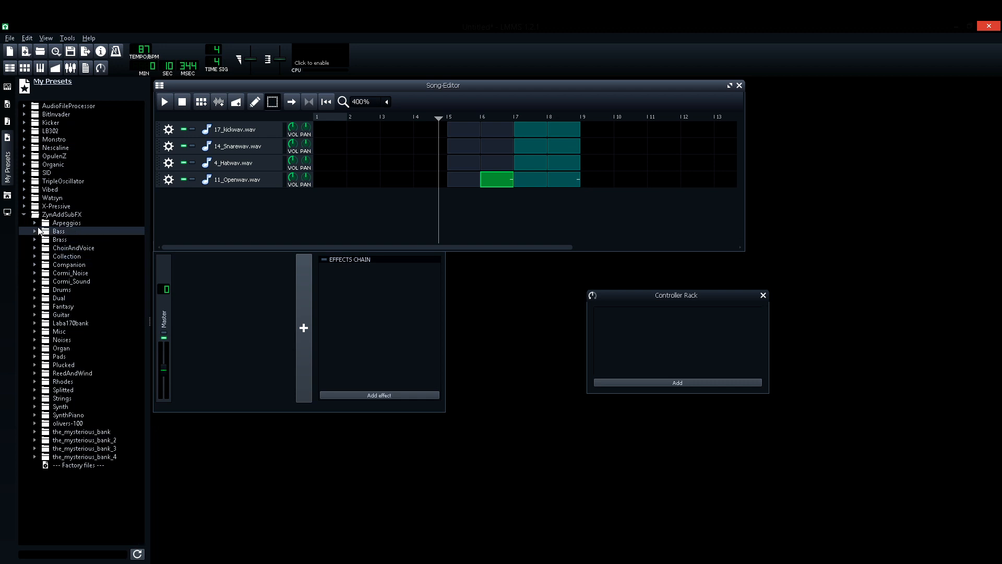
{"action": "double_click", "coordinate": [75, 231]}
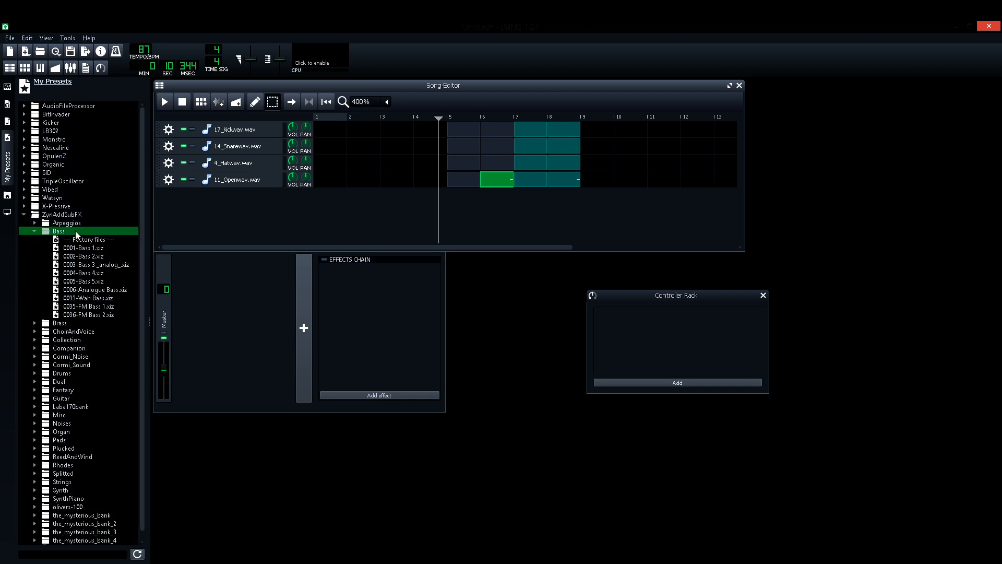
{"action": "left_click", "coordinate": [86, 272]}
{"action": "left_click", "coordinate": [87, 290]}
{"action": "left_click", "coordinate": [89, 298]}
{"action": "left_click", "coordinate": [90, 306]}
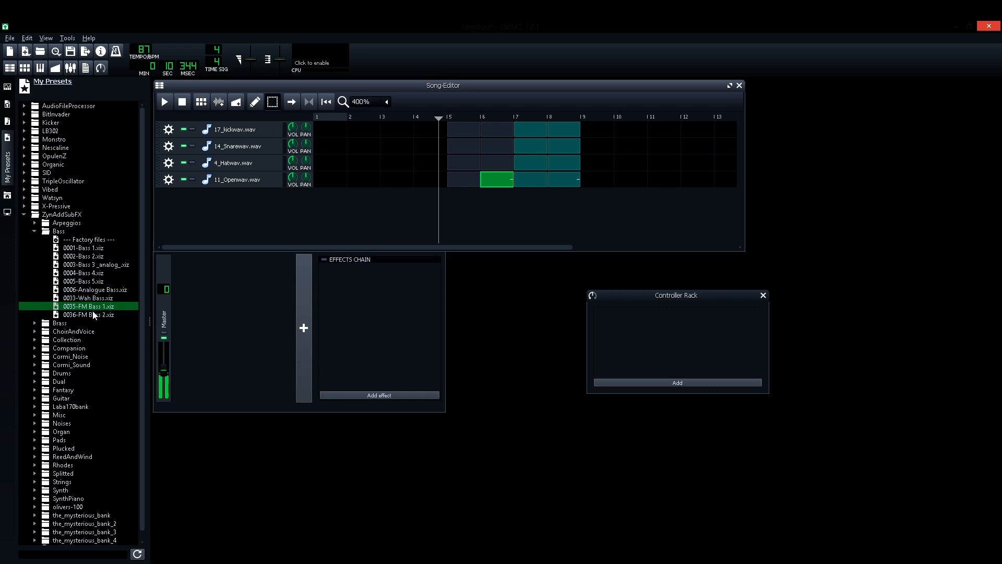
{"action": "left_click", "coordinate": [94, 315]}
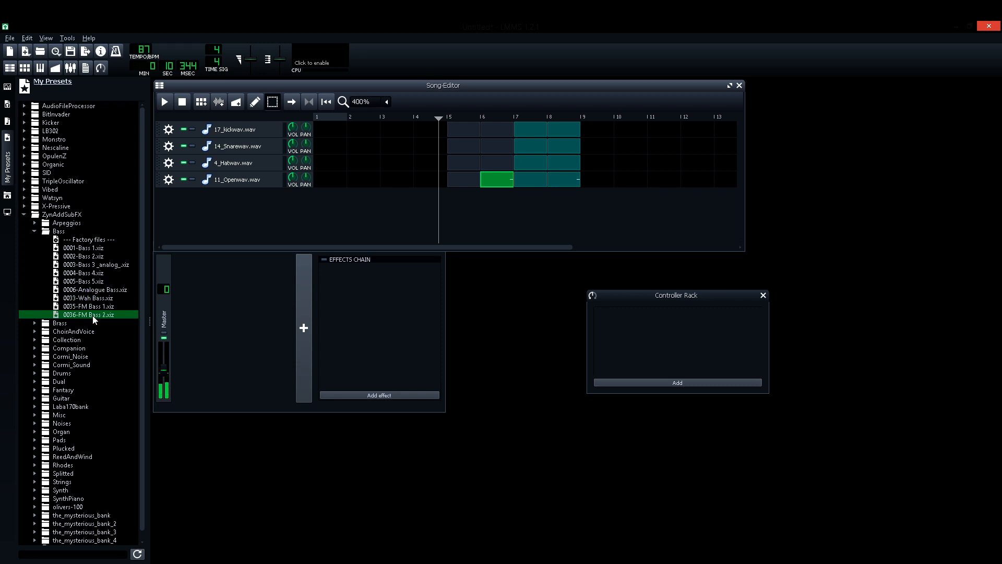
{"action": "left_click", "coordinate": [87, 283]}
{"action": "left_click_drag", "start_coordinate": [91, 315], "coordinate": [256, 220]}
Create a pattern in bar 1 of the FM Bass 2 track and open it in the piano roll.
{"action": "left_click", "coordinate": [255, 101]}
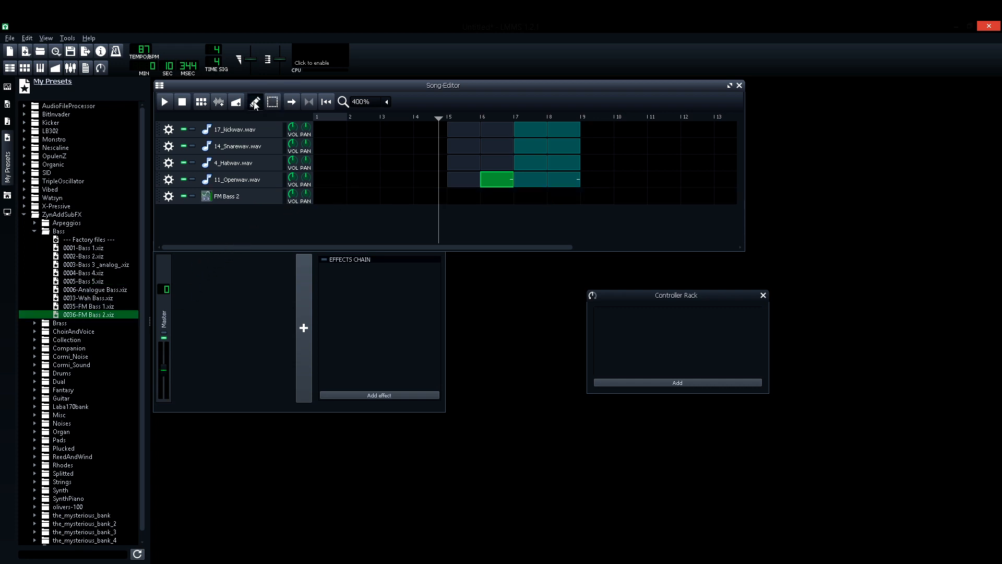
{"action": "right_click", "coordinate": [329, 197]}
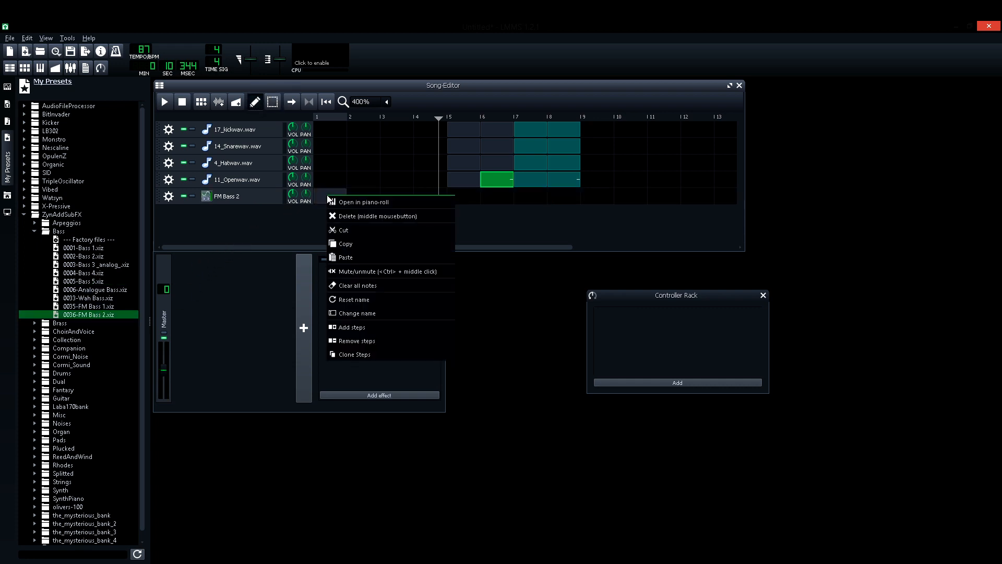
{"action": "left_click", "coordinate": [371, 203]}
Audition the FM Bass 2 sound on several piano-roll keys, moving down to the lower octaves.
{"action": "left_click", "coordinate": [183, 239]}
{"action": "left_click", "coordinate": [183, 206]}
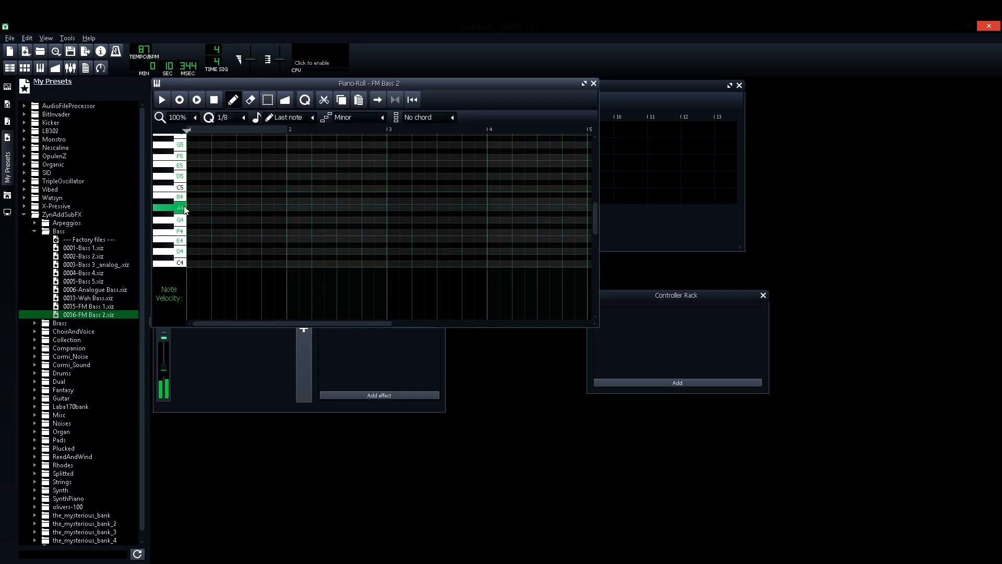
{"action": "scroll", "coordinate": [183, 206], "scroll_direction": "down", "scroll_amount": 5}
{"action": "left_click", "coordinate": [183, 221]}
{"action": "left_click", "coordinate": [168, 194]}
{"action": "left_click", "coordinate": [180, 233]}
{"action": "left_click", "coordinate": [180, 256]}
{"action": "left_click", "coordinate": [179, 201]}
Set the piano roll to No scale and unmark all highlighted semitones.
{"action": "left_click", "coordinate": [379, 119]}
{"action": "left_click", "coordinate": [379, 130]}
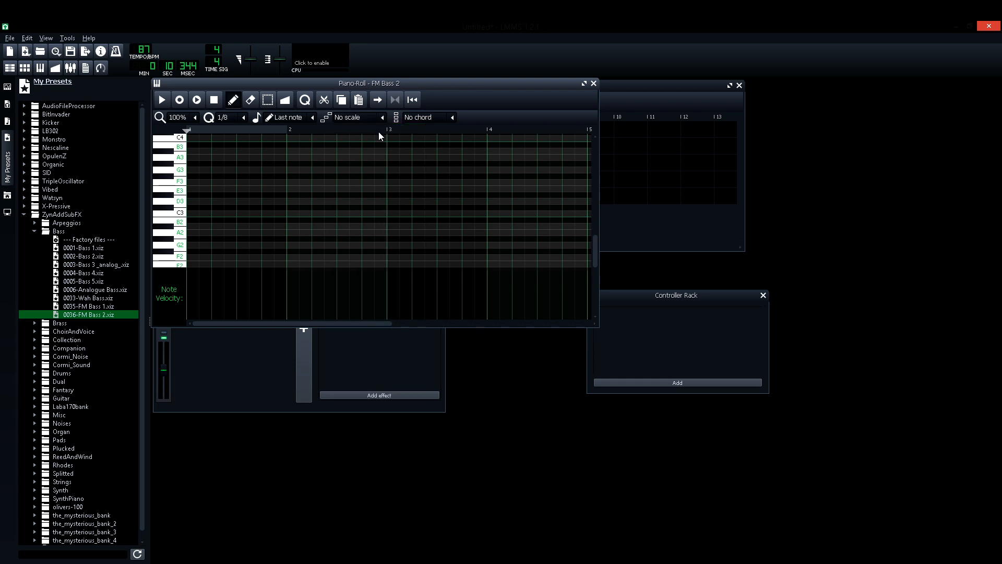
{"action": "right_click", "coordinate": [185, 211]}
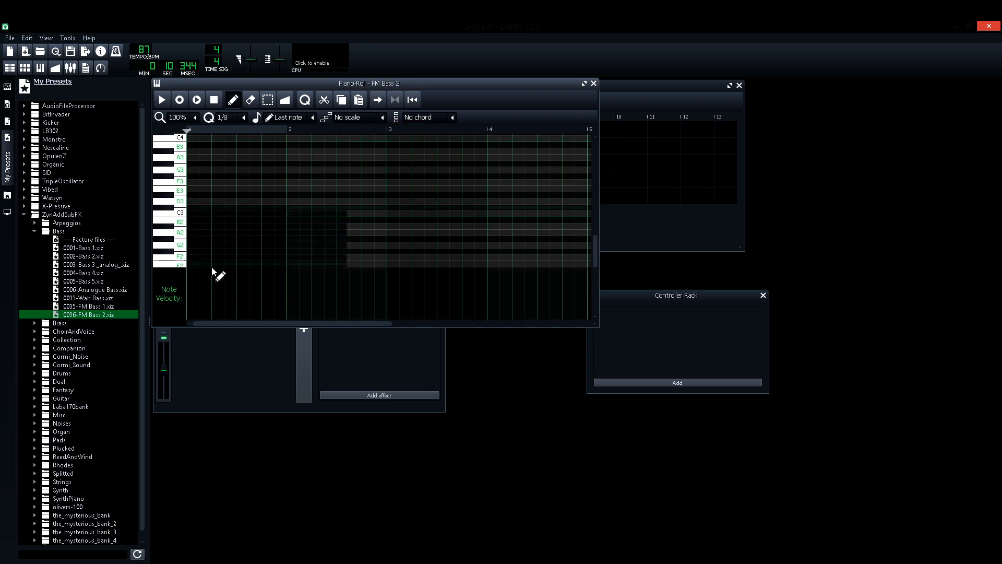
{"action": "left_click", "coordinate": [210, 267]}
Set the piano roll scale to Minor and mark the current scale from the D#3 key.
{"action": "left_click", "coordinate": [379, 118]}
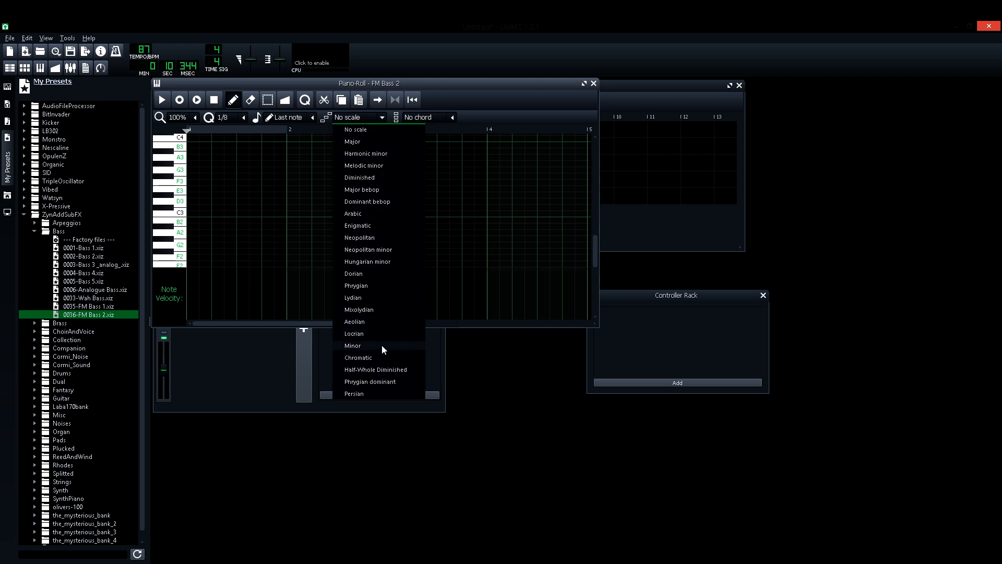
{"action": "left_click", "coordinate": [362, 345]}
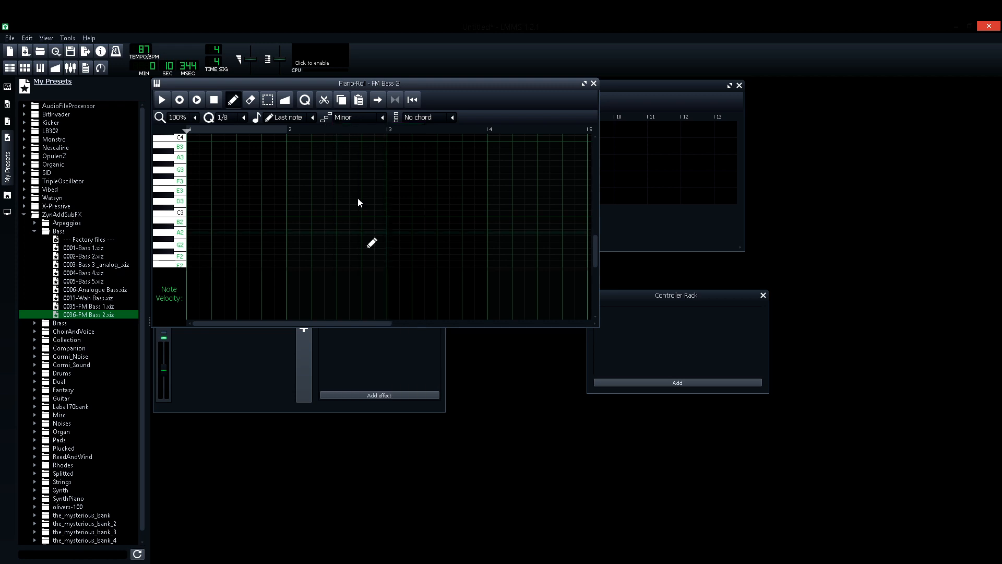
{"action": "right_click", "coordinate": [180, 197]}
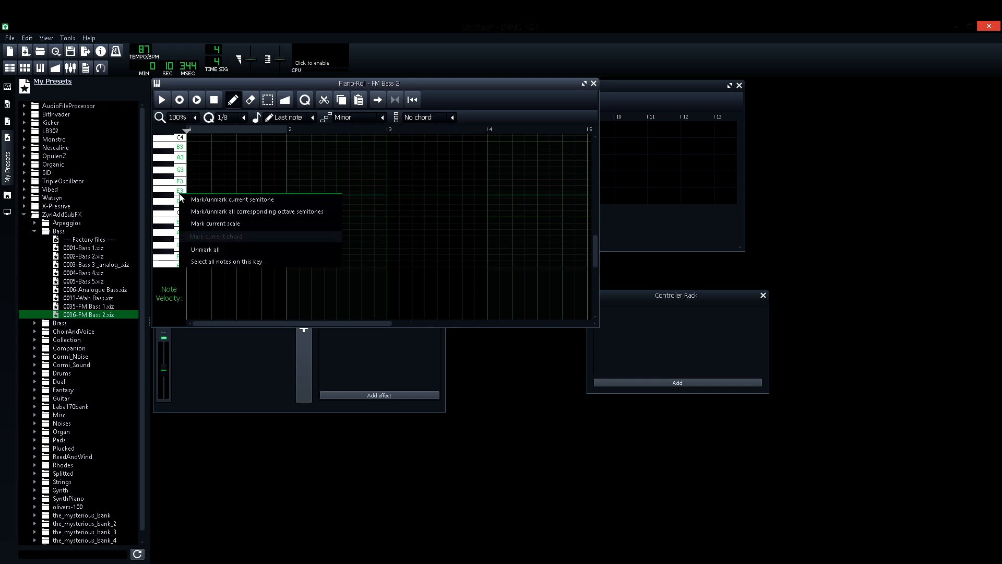
{"action": "left_click", "coordinate": [221, 226]}
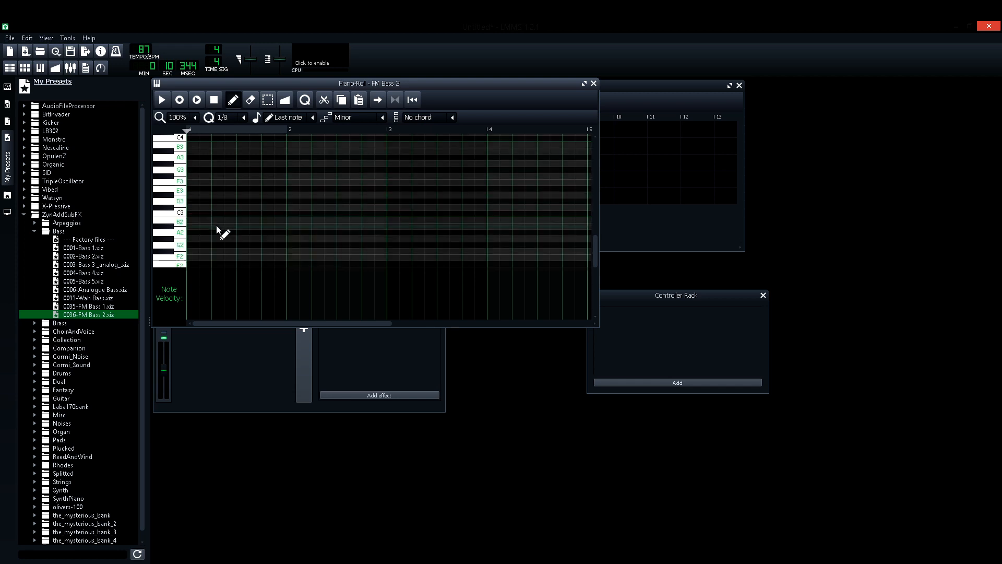
Add quarter notes D#3, F#3 and F3 on beats 1, 3 and 4 of bar 1 and play them back.
{"action": "left_click", "coordinate": [193, 196]}
{"action": "left_click", "coordinate": [238, 176]}
{"action": "left_click", "coordinate": [266, 182]}
{"action": "key", "text": "space"}
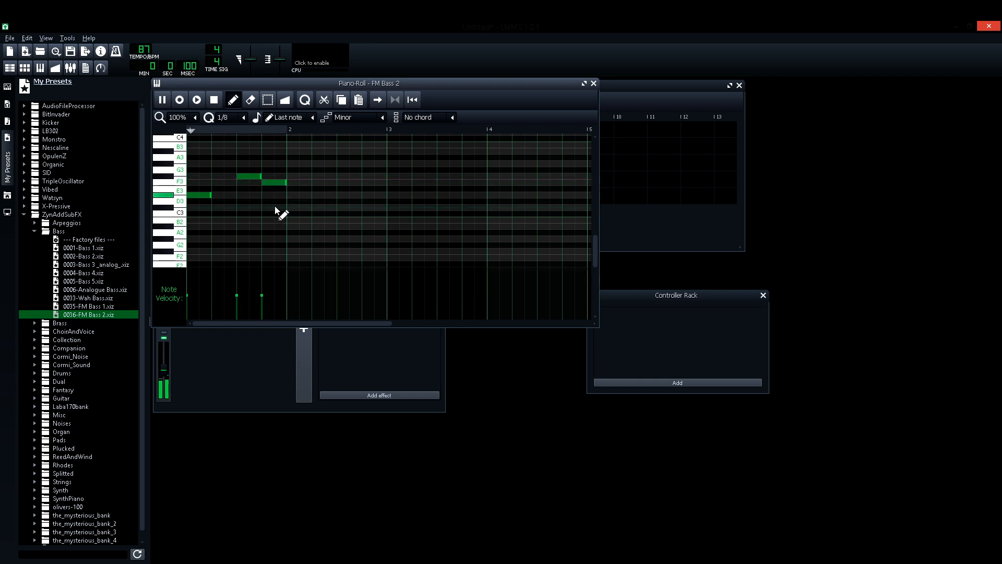
{"action": "key", "text": "space"}
Duplicate the bar 1 bass phrase across bars 2 to 4 and start playback of the pattern.
{"action": "key", "text": "ctrl+a"}
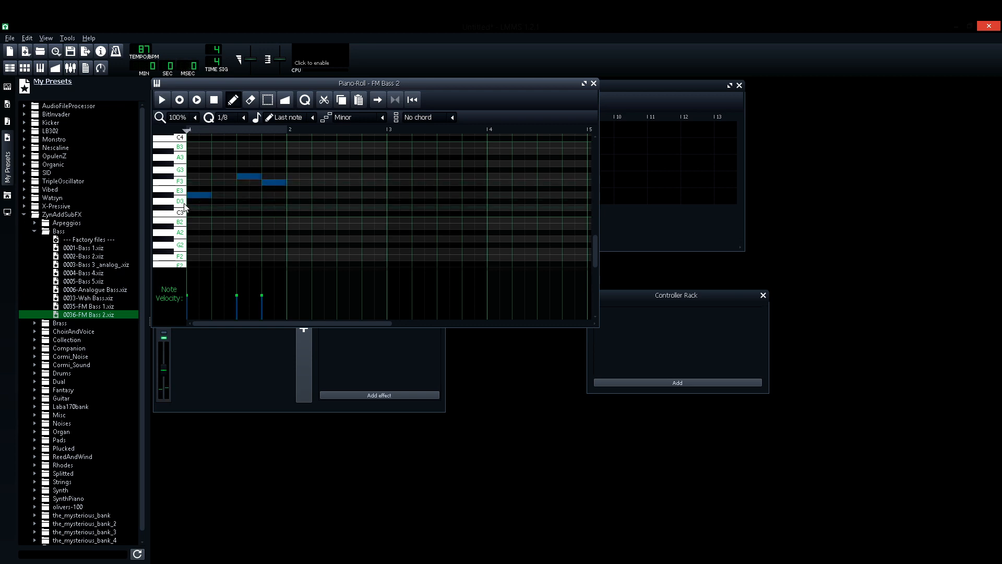
{"action": "left_click_drag", "start_coordinate": [198, 197], "coordinate": [299, 197]}
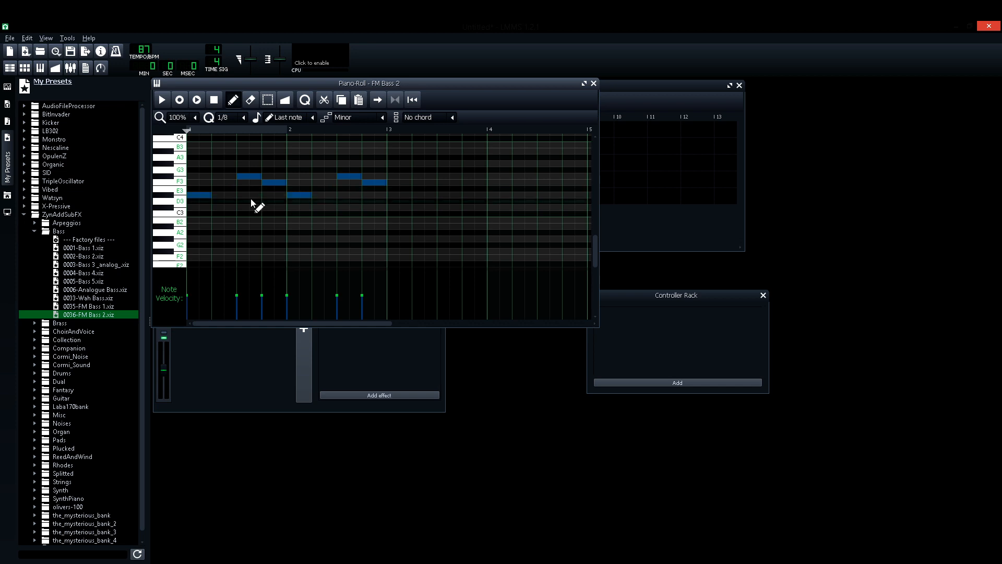
{"action": "left_click_drag", "start_coordinate": [200, 194], "coordinate": [405, 194]}
{"action": "key", "text": "Escape"}
{"action": "key", "text": "space"}
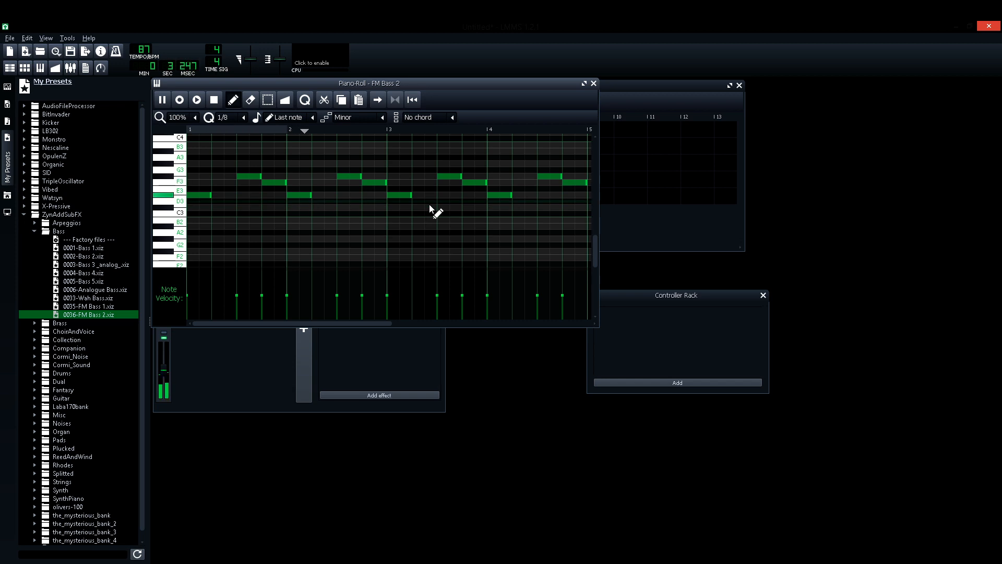
Shorten the last F3 note in bar 4 to an eighth and fill the gap with an eighth-note D#3.
{"action": "left_click_drag", "start_coordinate": [587, 183], "coordinate": [575, 182]}
{"action": "left_click", "coordinate": [579, 195]}
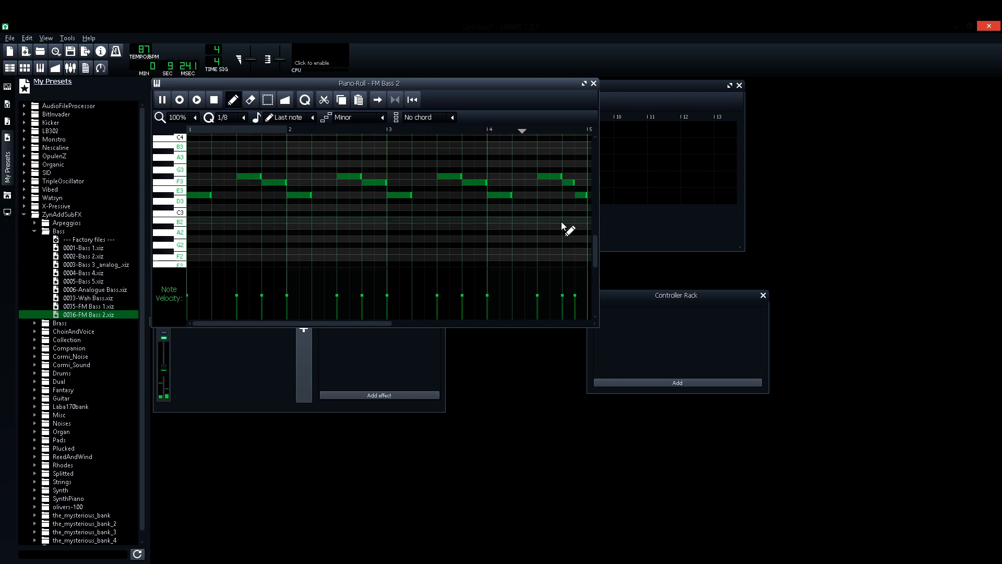
{"action": "key", "text": "space"}
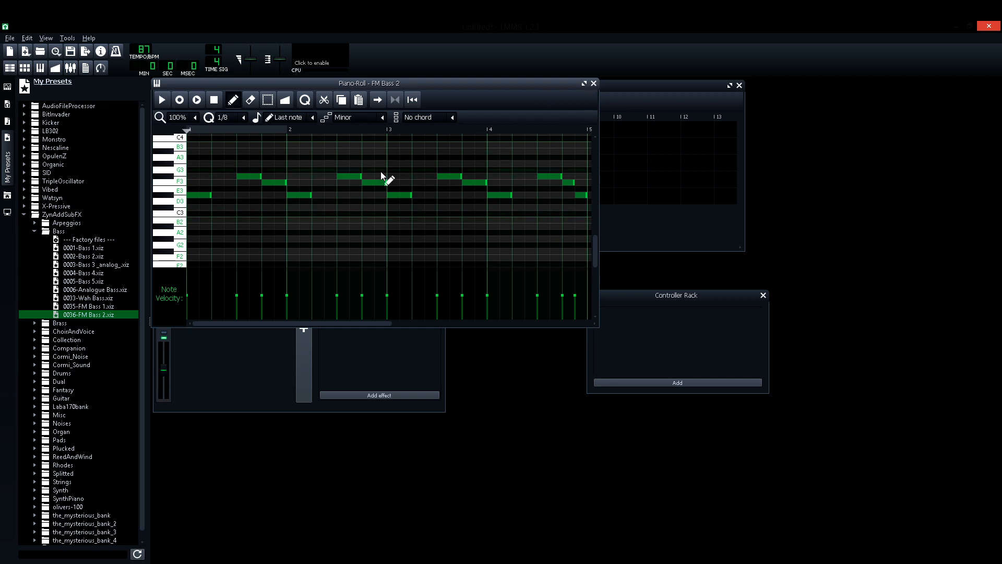
Close the piano roll and copy the FM Bass 2 pattern to bars 5 to 8 in the Song-Editor.
{"action": "left_click", "coordinate": [595, 84]}
{"action": "left_click_drag", "start_coordinate": [409, 203], "coordinate": [465, 202]}
{"action": "left_click", "coordinate": [417, 119]}
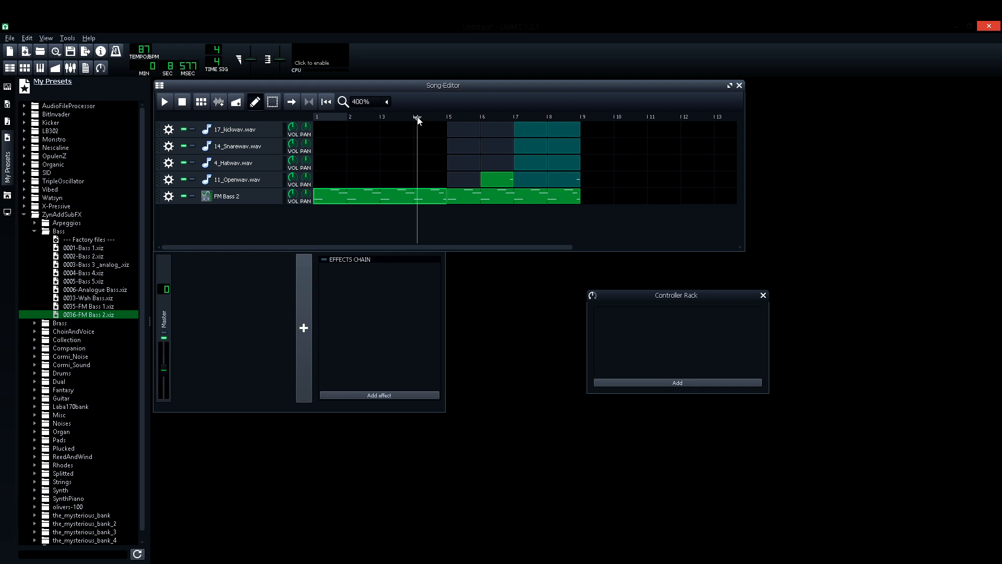
Play the song from bar 1 and lower the volume of the 4_Hatwav.wav and 11_Openwav.wav tracks.
{"action": "left_click", "coordinate": [313, 119]}
{"action": "key", "text": "space"}
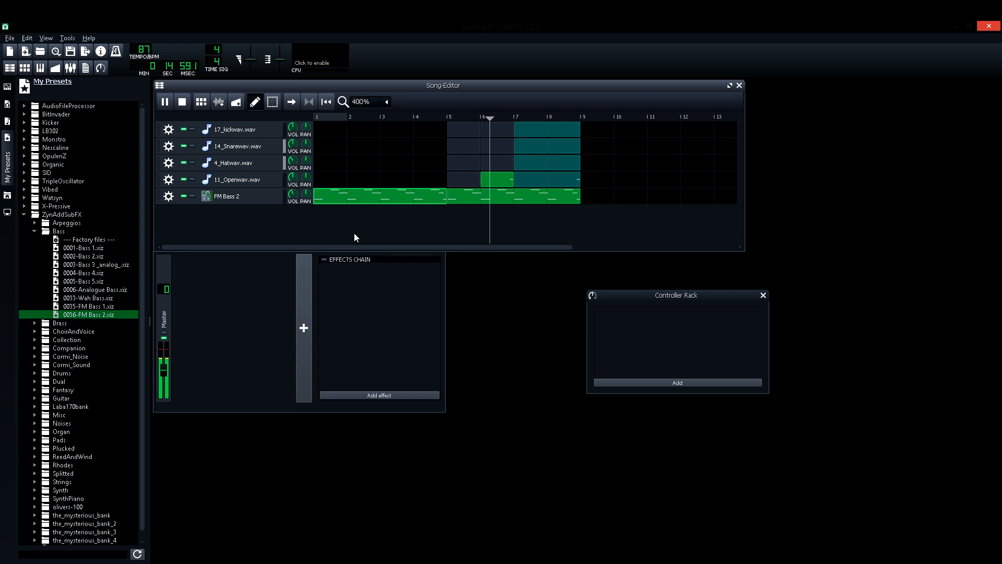
{"action": "key", "text": "space"}
{"action": "left_click_drag", "start_coordinate": [295, 162], "coordinate": [293, 180]}
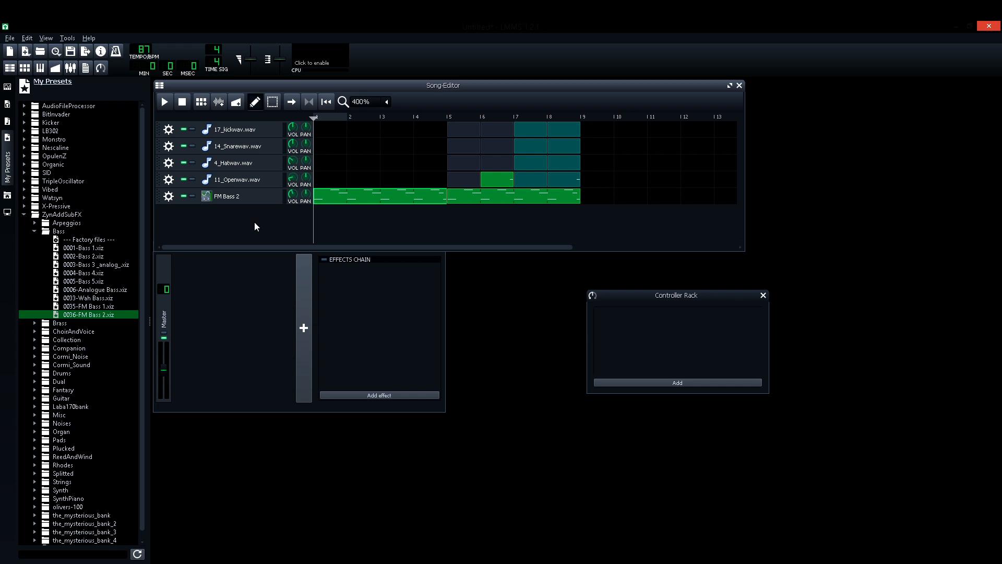
Add the ChoirAndVoice preset 0001-AHH Choir 1.xiz as a new track with an empty pattern in bar 1.
{"action": "left_click", "coordinate": [35, 231]}
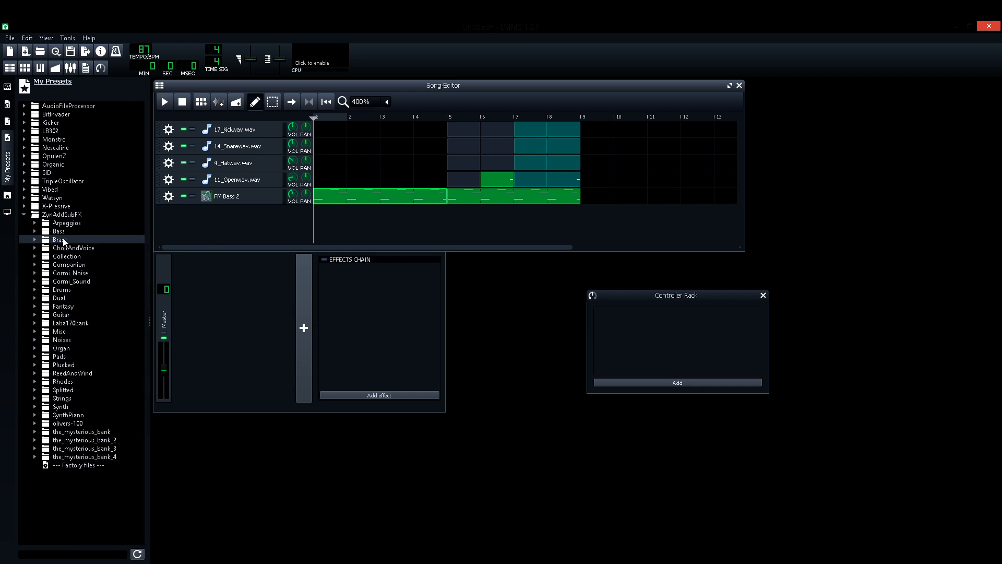
{"action": "double_click", "coordinate": [73, 247]}
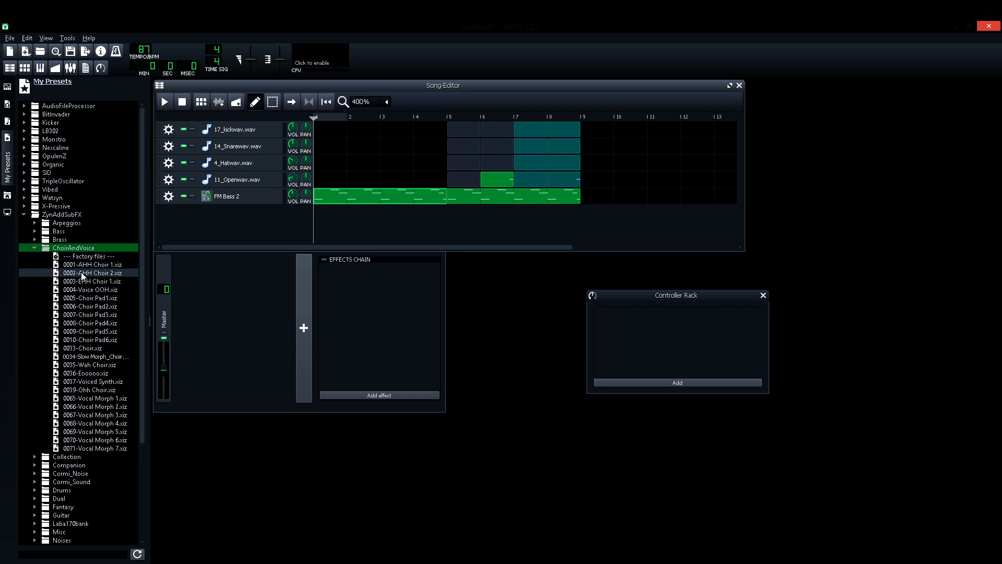
{"action": "left_click", "coordinate": [90, 267]}
{"action": "left_click_drag", "start_coordinate": [89, 268], "coordinate": [295, 226]}
{"action": "right_click", "coordinate": [329, 212]}
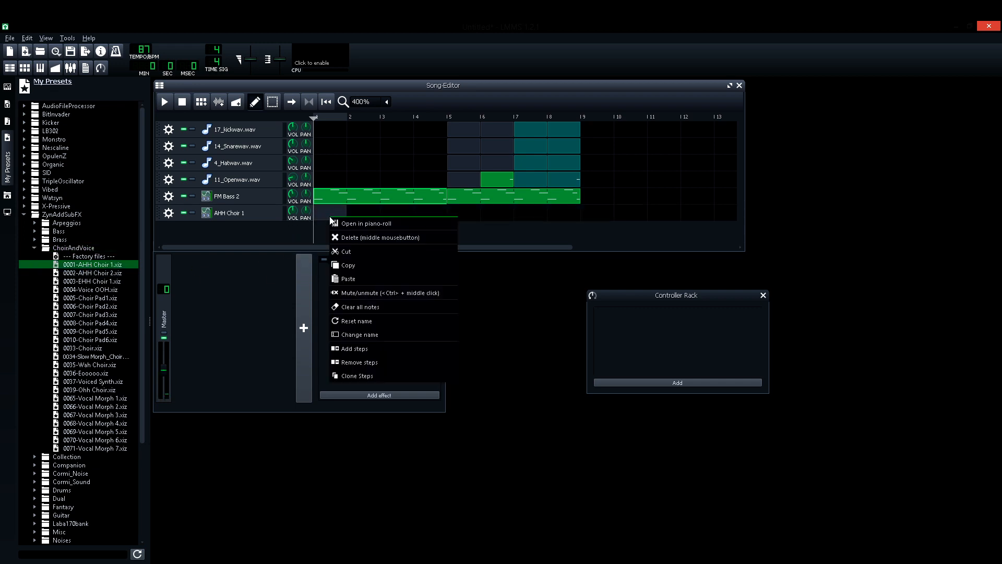
{"action": "left_click", "coordinate": [358, 223]}
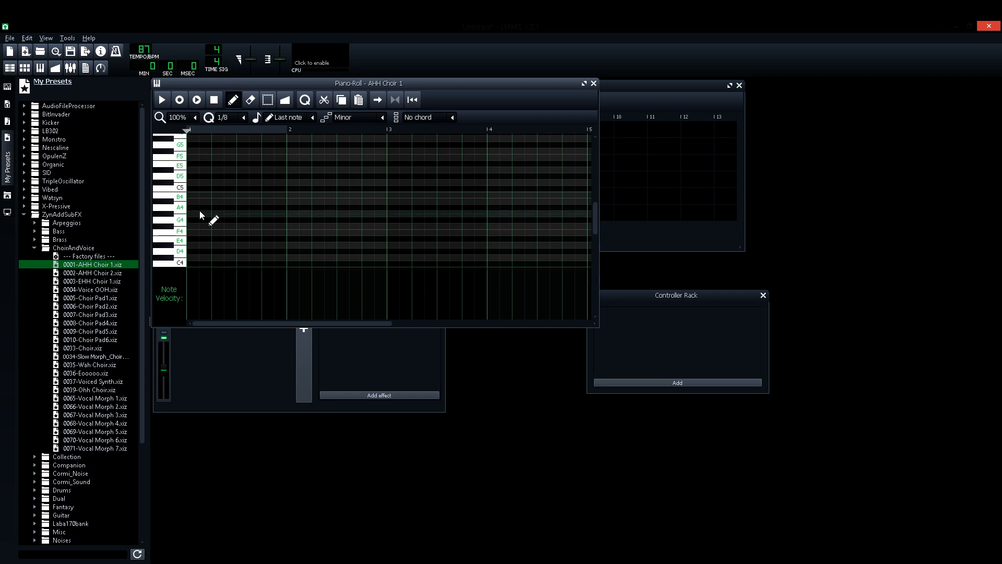
{"action": "left_click", "coordinate": [593, 84]}
Copy the FM Bass 2 pattern and paste it into the AHH Choir 1 pattern at bar 1.
{"action": "right_click", "coordinate": [370, 197]}
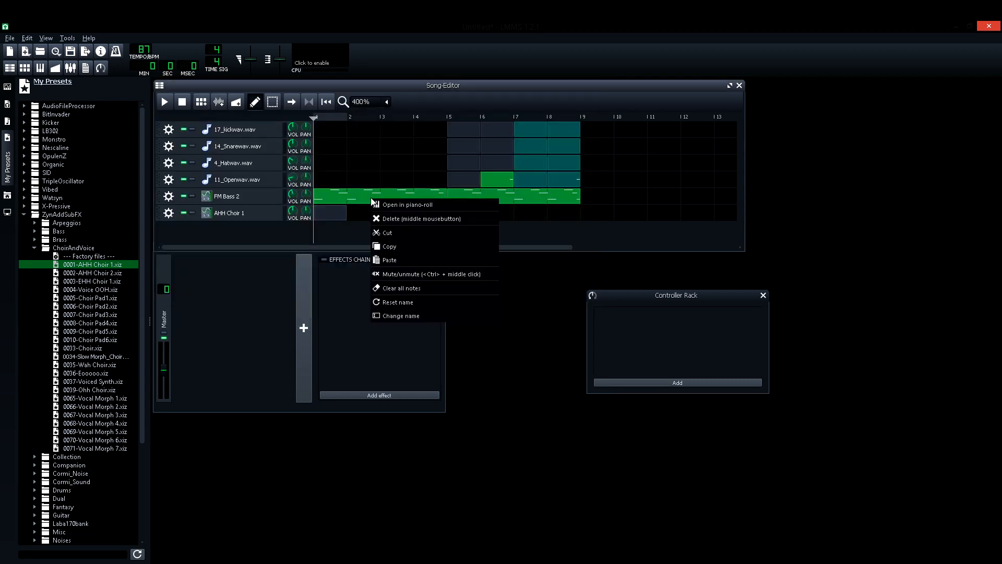
{"action": "left_click", "coordinate": [396, 245]}
{"action": "right_click", "coordinate": [337, 212]}
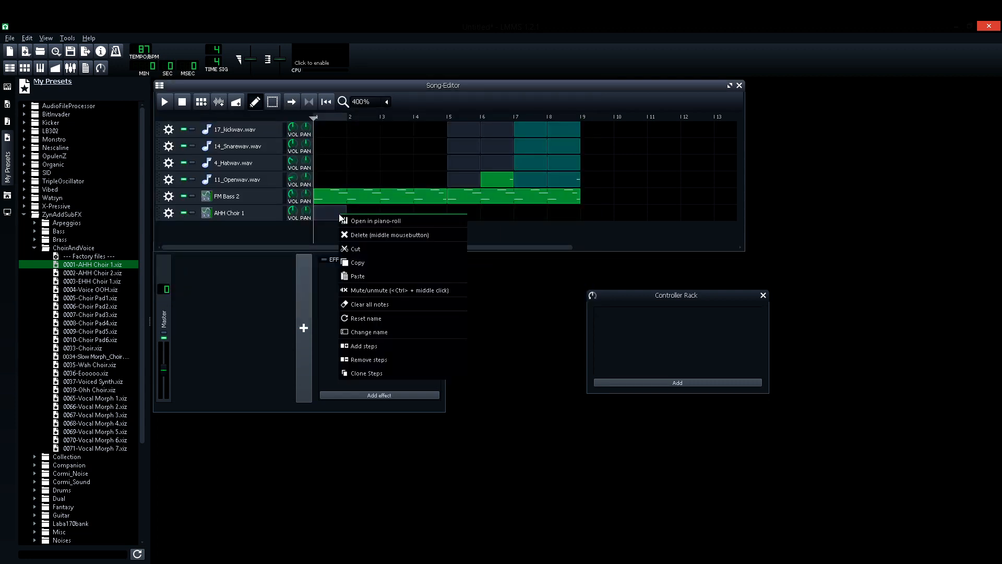
{"action": "left_click", "coordinate": [372, 274]}
During playback, copy the AHH Choir 1 pattern to bars 5 to 8 and lower the track's volume.
{"action": "key", "text": "space"}
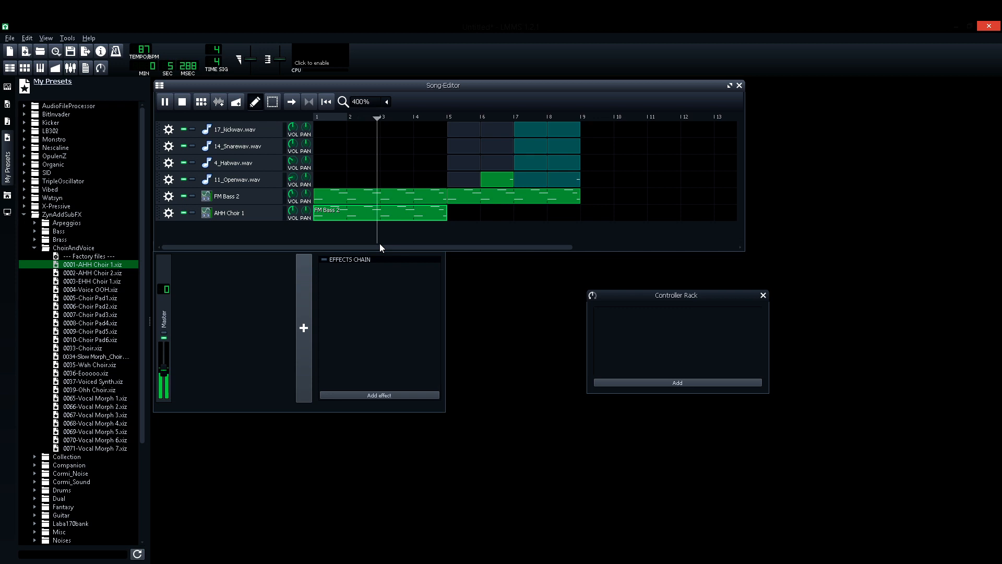
{"action": "left_click_drag", "start_coordinate": [430, 217], "coordinate": [467, 218]}
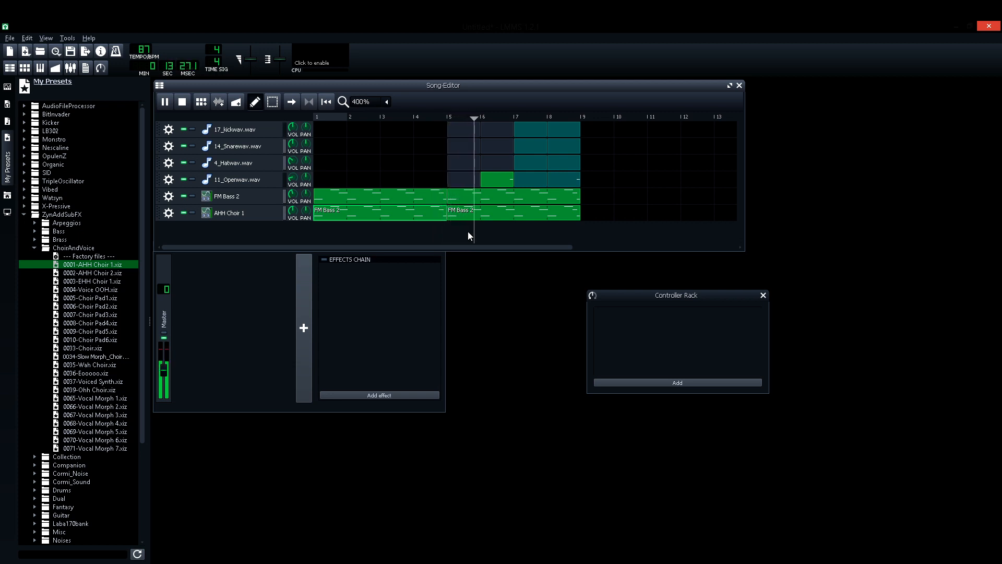
{"action": "left_click_drag", "start_coordinate": [292, 211], "coordinate": [306, 234]}
{"action": "key", "text": "space"}
Give AHH Choir 1 a Reverb insertion effect in ZynAddSubFX, inserted to Part 1.
{"action": "left_click", "coordinate": [258, 215]}
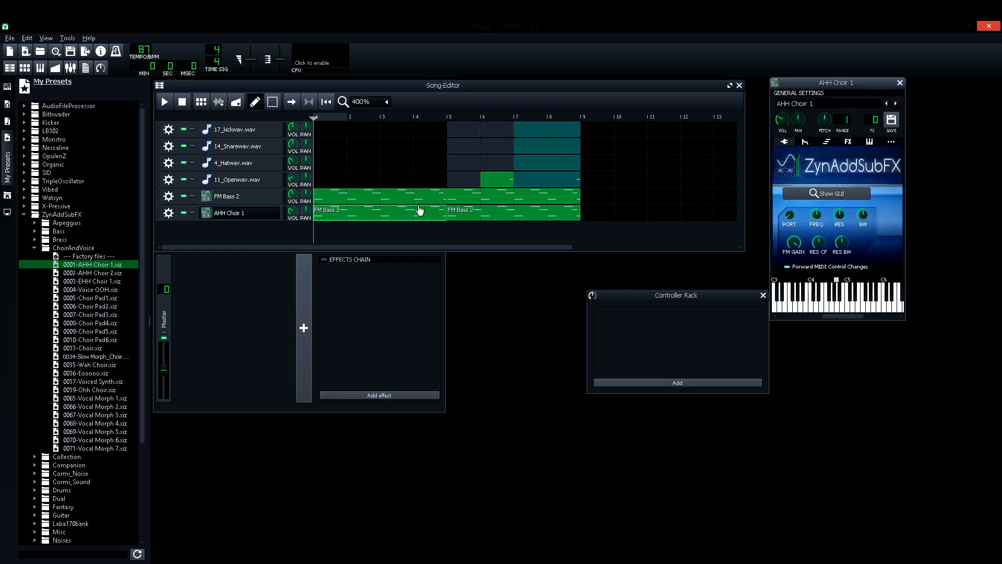
{"action": "left_click_drag", "start_coordinate": [837, 77], "coordinate": [609, 150]}
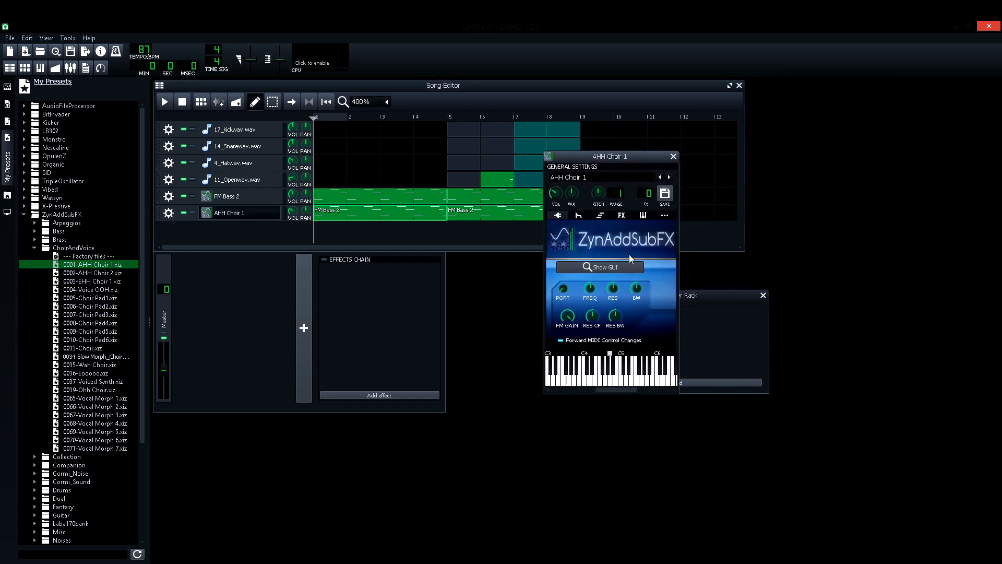
{"action": "left_click", "coordinate": [620, 263]}
{"action": "left_click", "coordinate": [178, 199]}
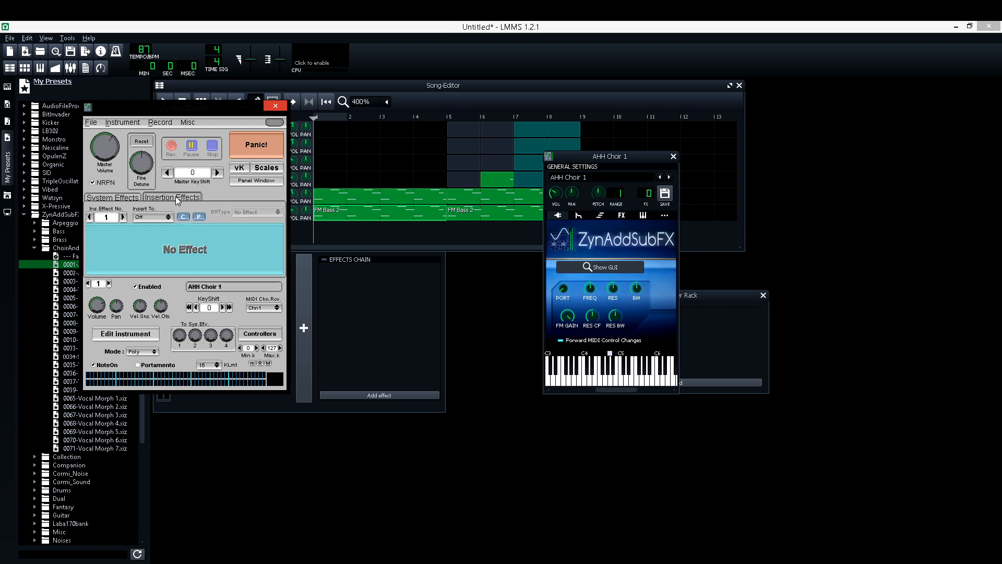
{"action": "left_click", "coordinate": [162, 219]}
{"action": "left_click", "coordinate": [162, 225]}
{"action": "left_click", "coordinate": [270, 215]}
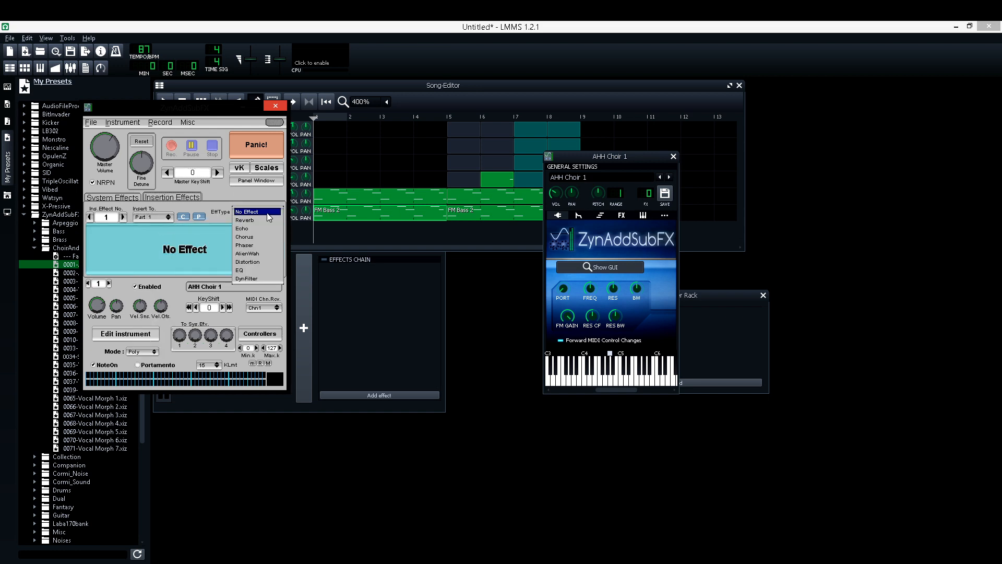
{"action": "left_click", "coordinate": [260, 221]}
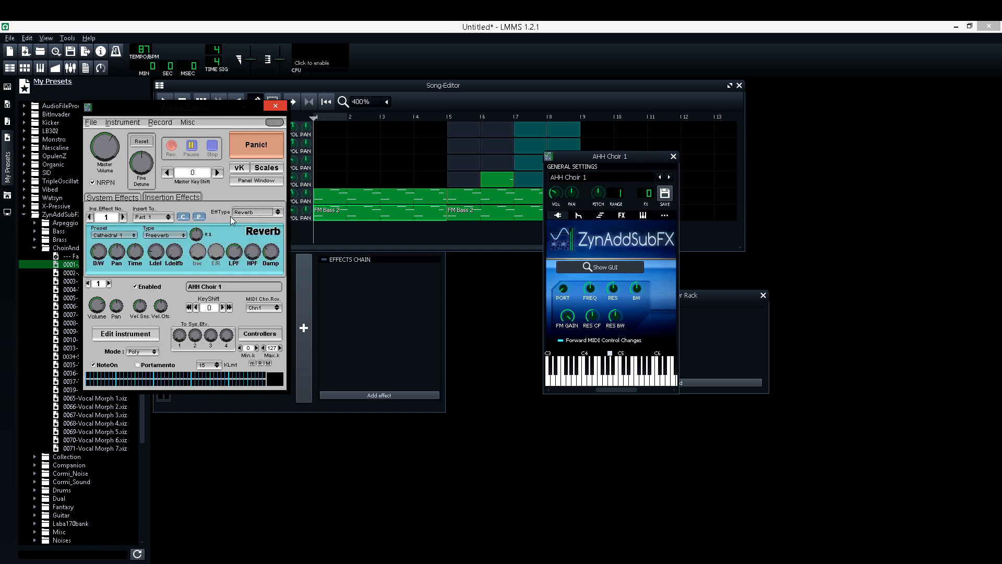
{"action": "left_click", "coordinate": [283, 106]}
Play the song to hear the choir with reverb and close the AHH Choir 1 instrument window.
{"action": "left_click", "coordinate": [166, 102]}
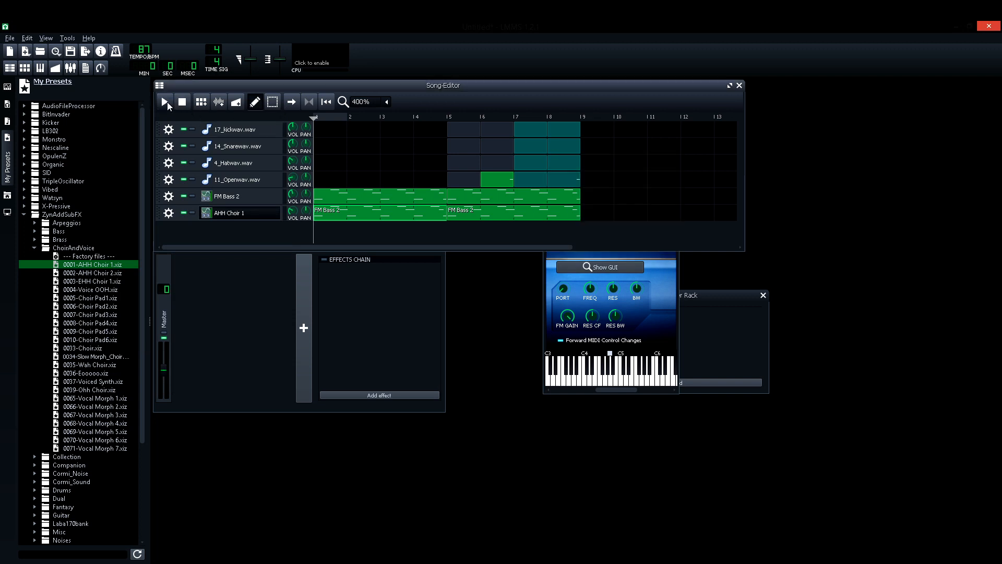
{"action": "left_click", "coordinate": [673, 278]}
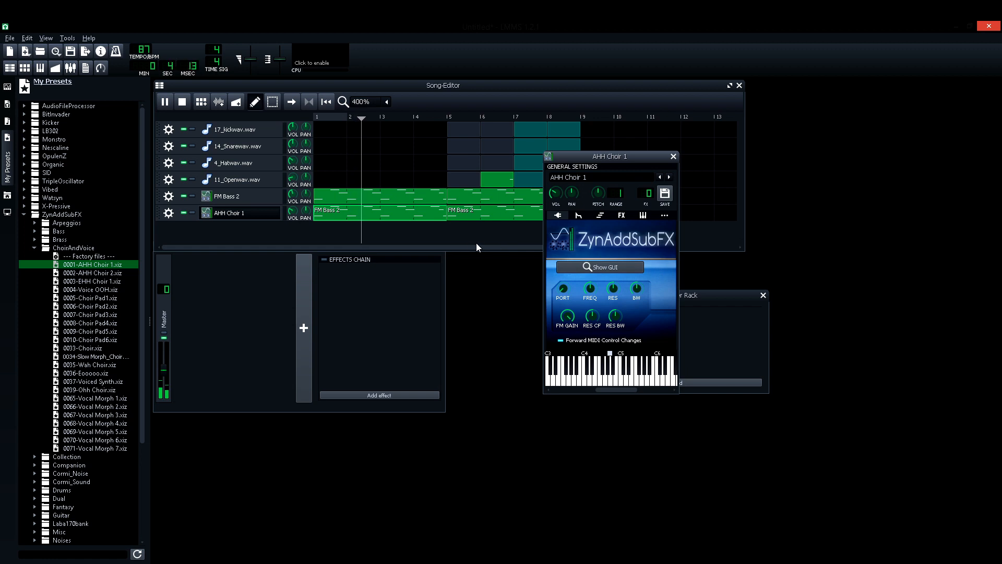
{"action": "left_click", "coordinate": [675, 158]}
{"action": "mouse_move", "coordinate": [292, 212]}
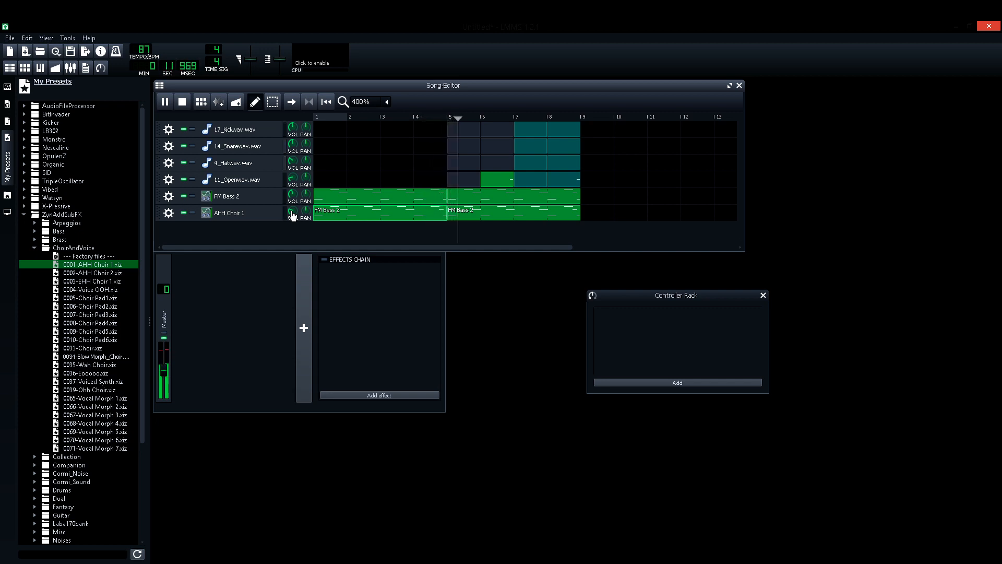
{"action": "key", "text": "space"}
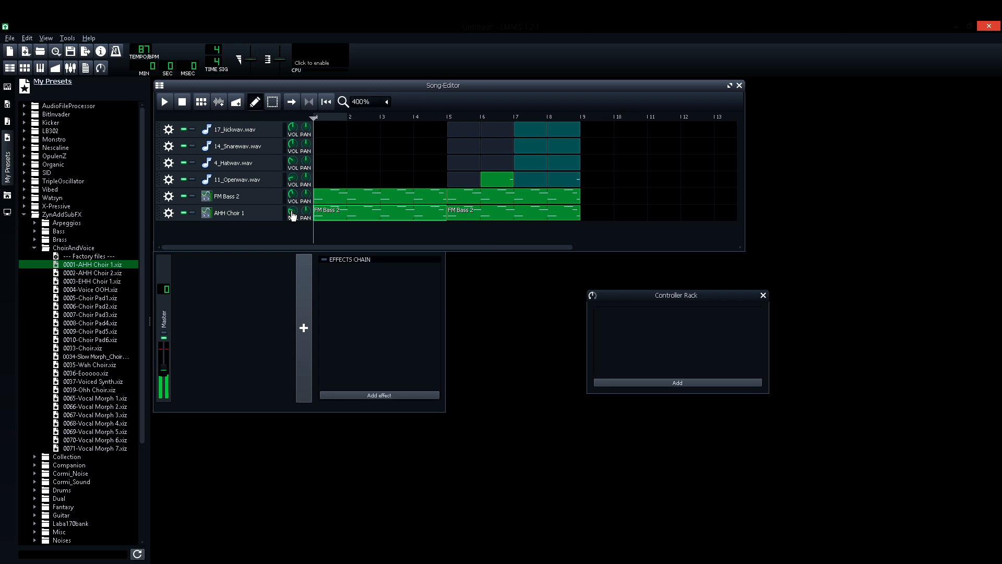
Collapse the ChoirAndVoice presets, expand Dual and audition 0001-Layered1.xiz.
{"action": "left_click", "coordinate": [36, 249]}
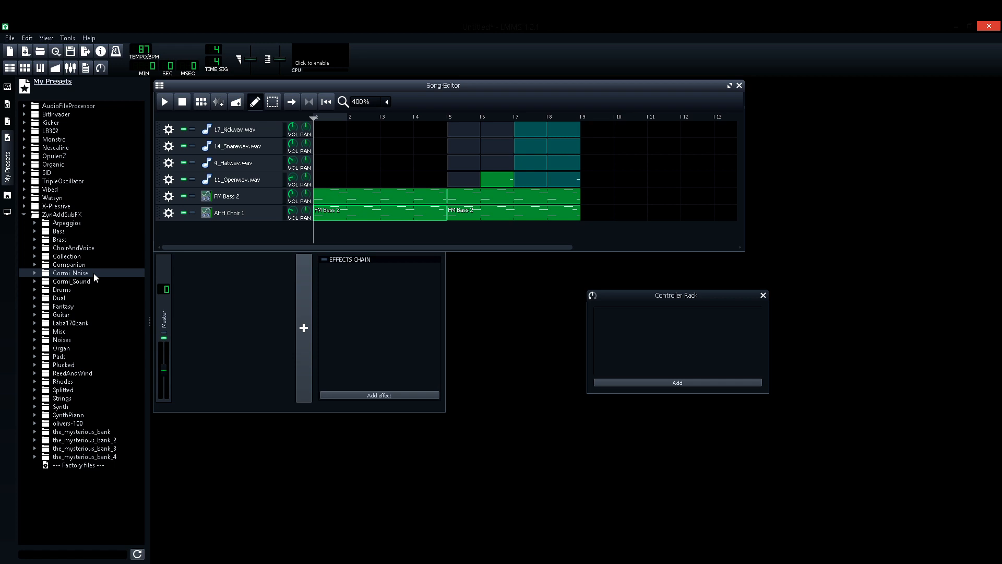
{"action": "left_click", "coordinate": [86, 299]}
{"action": "left_click", "coordinate": [92, 315]}
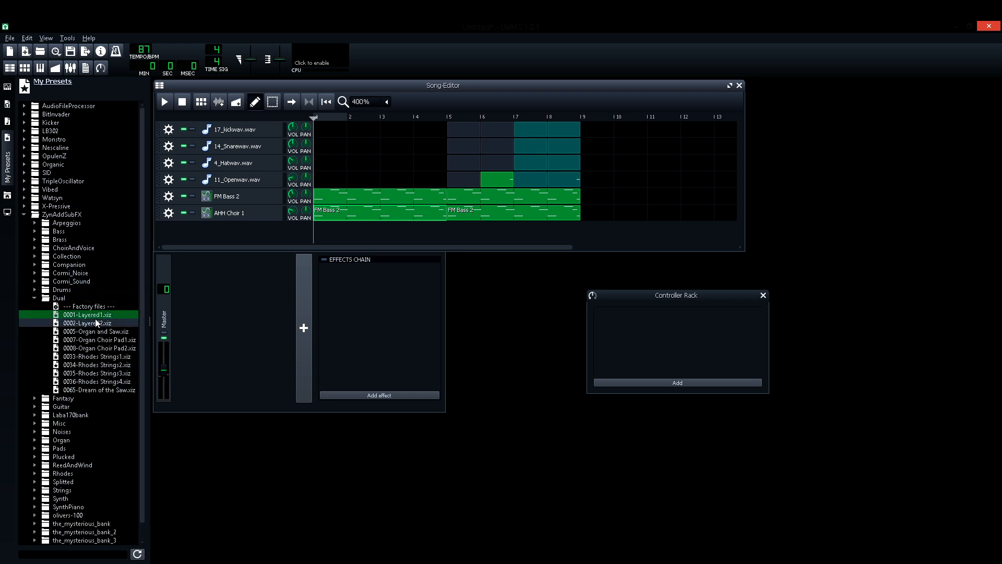
{"action": "double_click", "coordinate": [96, 323]}
{"action": "left_click", "coordinate": [168, 232]}
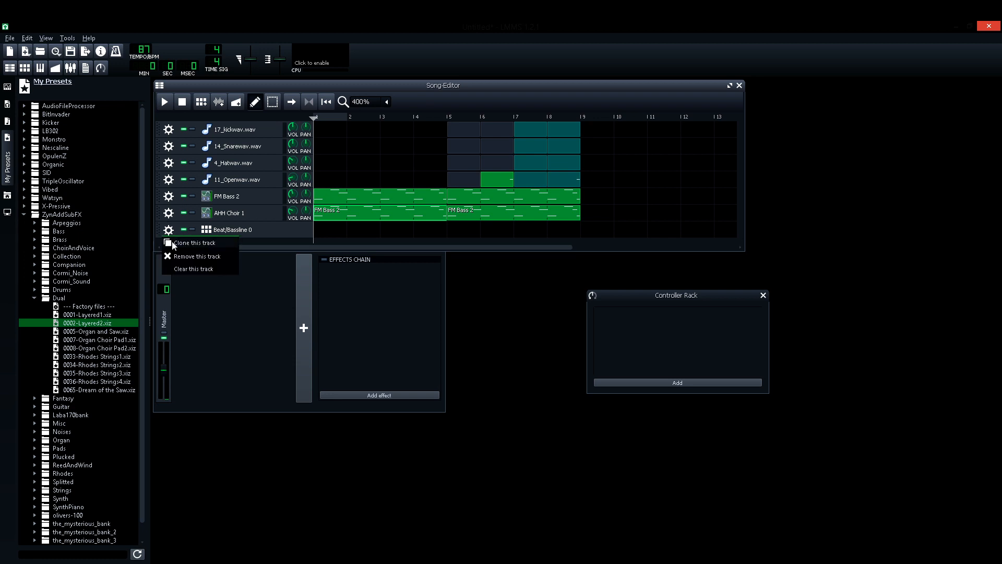
{"action": "left_click", "coordinate": [178, 255]}
Remove the Beat/Bassline 0 track and audition further ZynAddSubFX Dual presets, including 0008-Organ Choir Pad2.xiz, 0036-Rhodes Strings4.xiz and 0065-Dream of the Saw.xiz.
{"action": "left_click", "coordinate": [104, 348]}
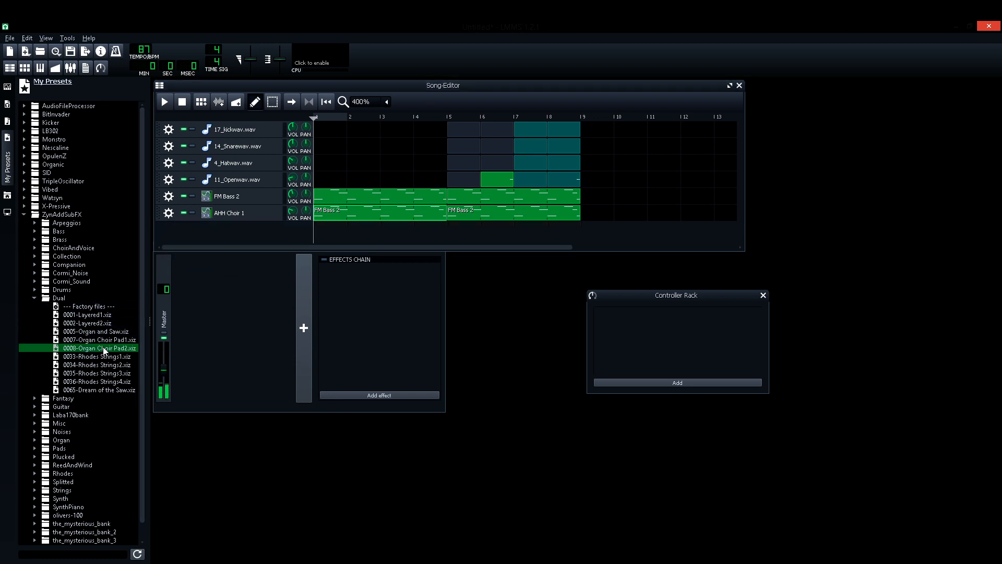
{"action": "left_click", "coordinate": [107, 365]}
{"action": "left_click", "coordinate": [106, 382]}
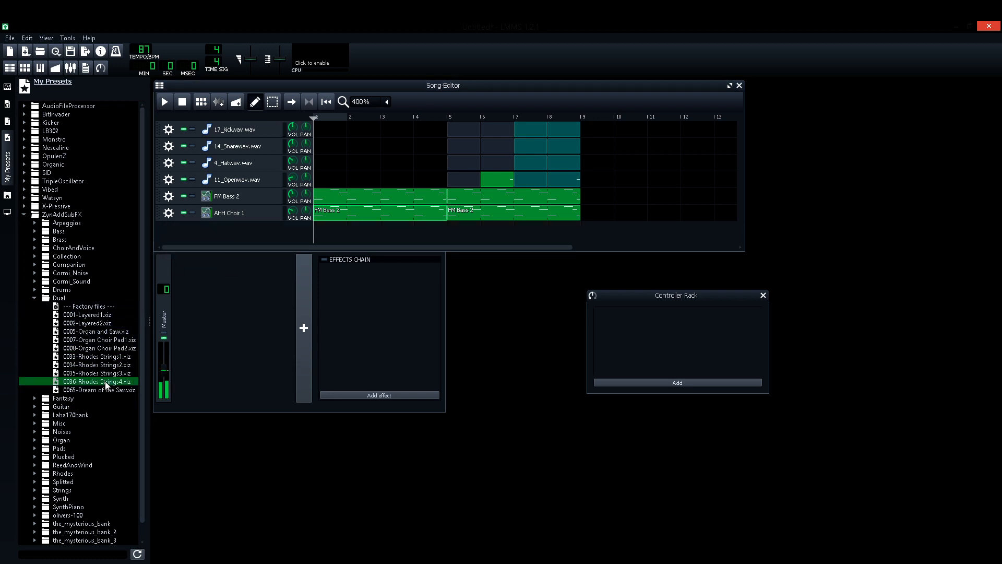
{"action": "left_click", "coordinate": [106, 389]}
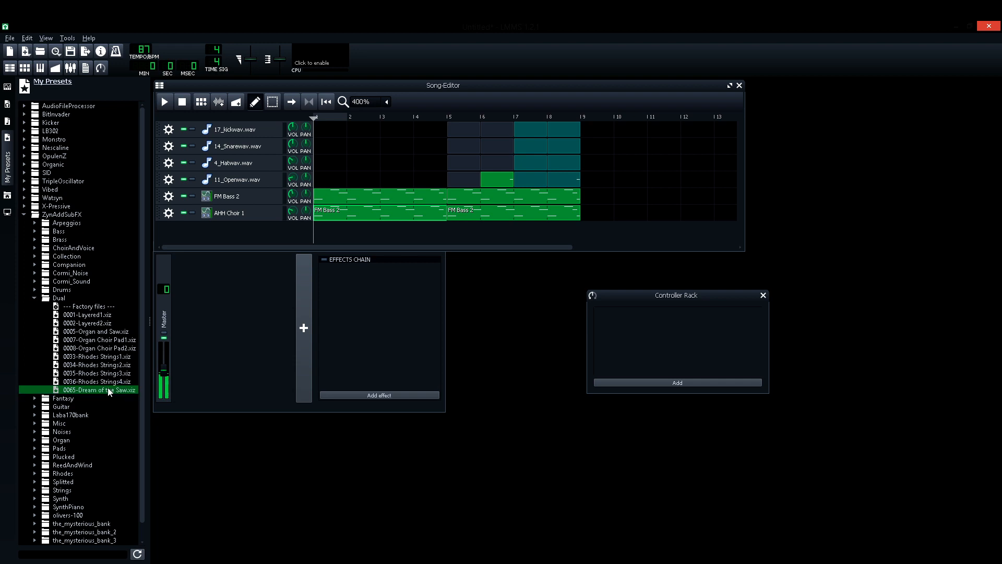
{"action": "left_click", "coordinate": [100, 323]}
{"action": "left_click", "coordinate": [98, 315]}
Add 0001-Layered1.xiz as a song track with the copied FM Bass 2 pattern at bar 1, and solo the track.
{"action": "left_click_drag", "start_coordinate": [87, 318], "coordinate": [250, 243]}
{"action": "right_click", "coordinate": [339, 231]}
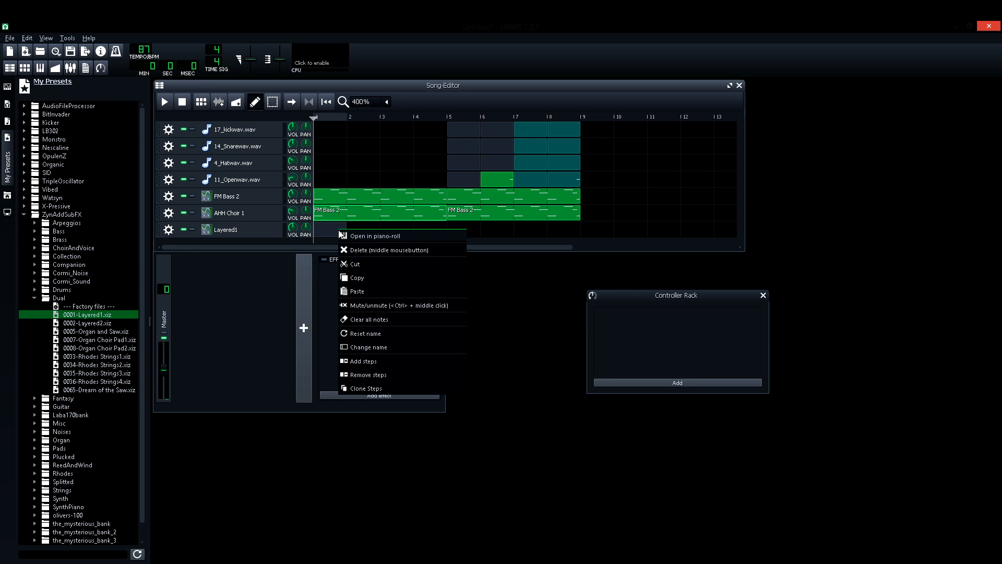
{"action": "left_click", "coordinate": [357, 290]}
{"action": "key", "text": "space"}
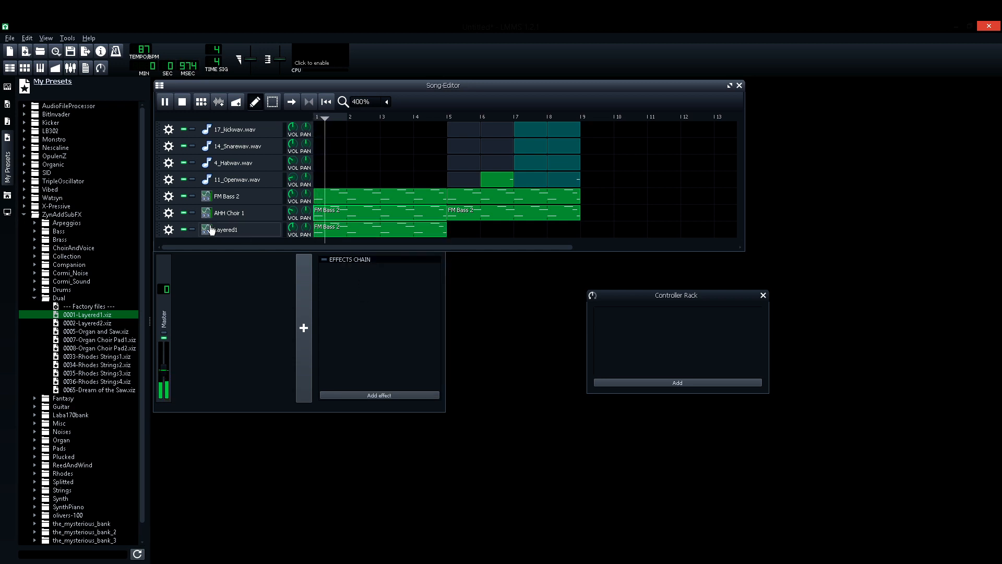
{"action": "left_click", "coordinate": [192, 229]}
{"action": "key", "text": "space"}
Open the Layered1 pattern in an enlarged piano roll and transpose all its notes up three octaves, checking by playback.
{"action": "right_click", "coordinate": [385, 233]}
{"action": "left_click", "coordinate": [390, 236]}
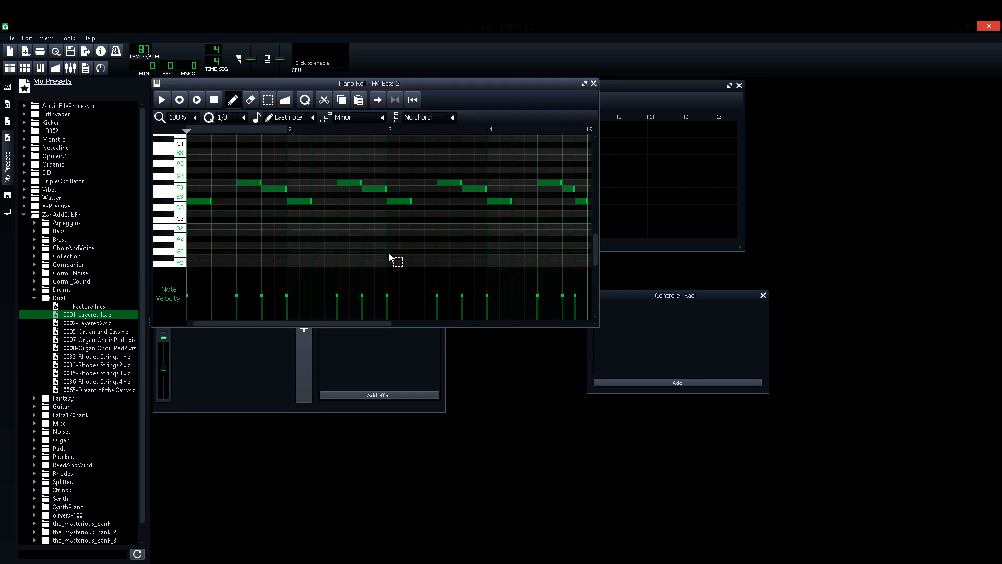
{"action": "key", "text": "ctrl+a"}
{"action": "left_click_drag", "start_coordinate": [598, 327], "coordinate": [768, 450]}
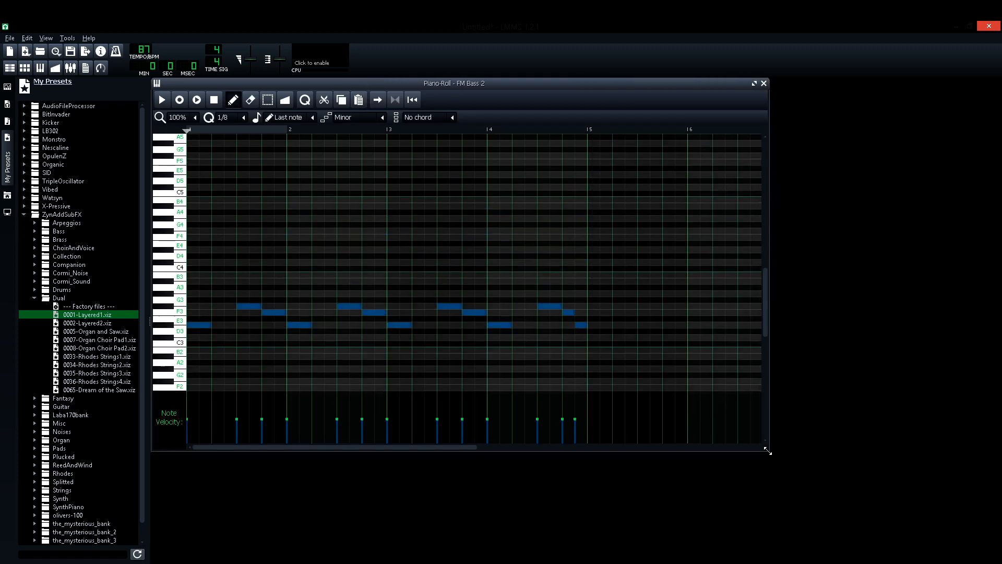
{"action": "key", "text": "shift+Up"}
{"action": "key", "text": "shift+Up"}
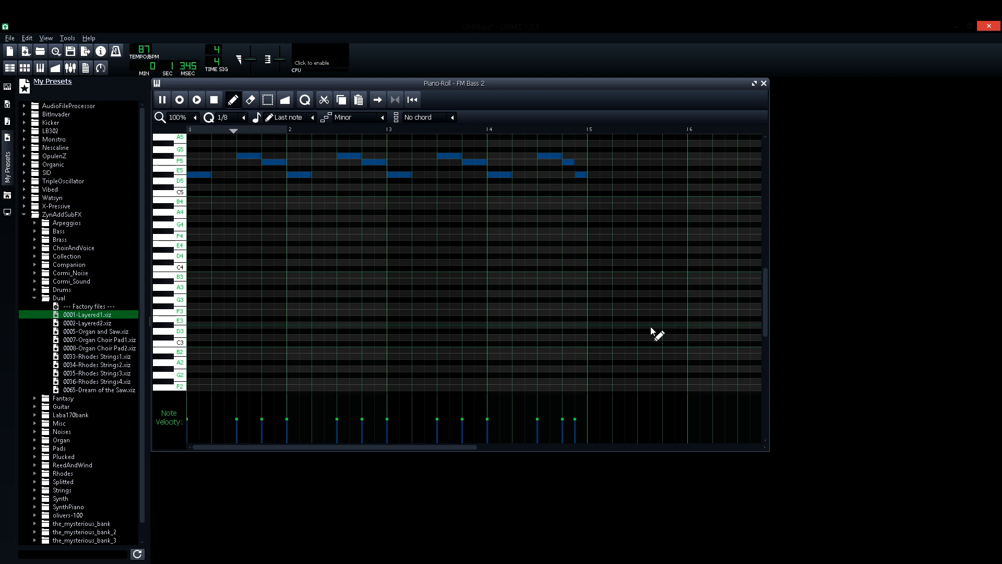
{"action": "key", "text": "ctrl+x"}
{"action": "key", "text": "space"}
{"action": "scroll", "coordinate": [296, 278], "scroll_direction": "up", "scroll_amount": 6}
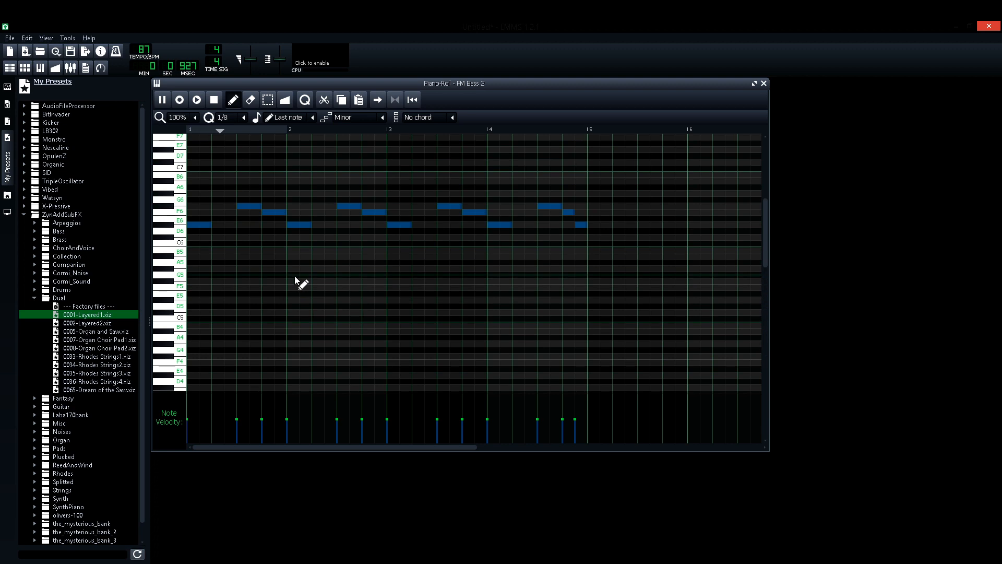
{"action": "key", "text": "space"}
Halve the quarter notes and fill the gaps with copies two semitones higher, raising the last copy in bar 1 to G#6.
{"action": "left_click", "coordinate": [301, 219]}
{"action": "left_click_drag", "start_coordinate": [561, 228], "coordinate": [207, 252]}
{"action": "key", "text": "space"}
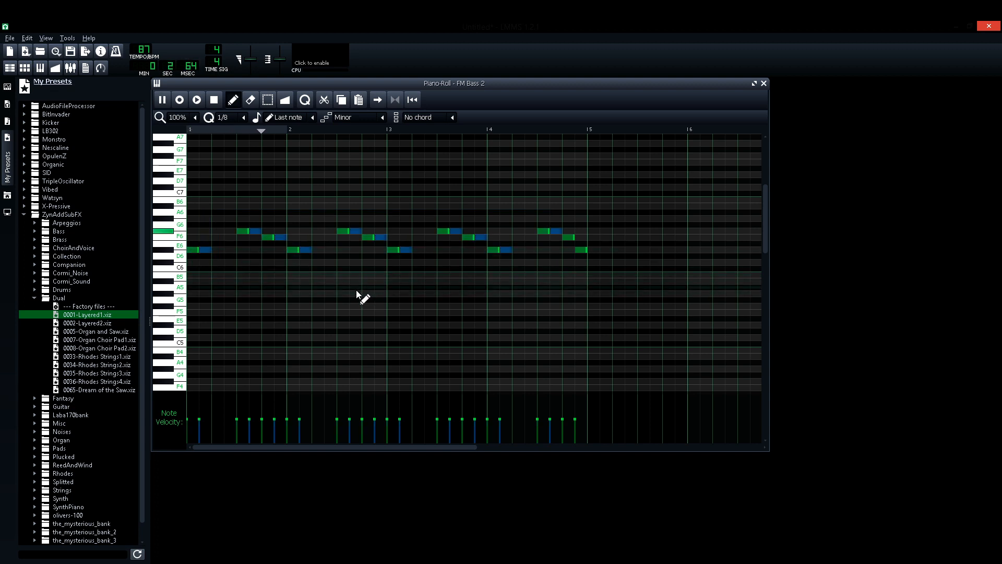
{"action": "key", "text": "space"}
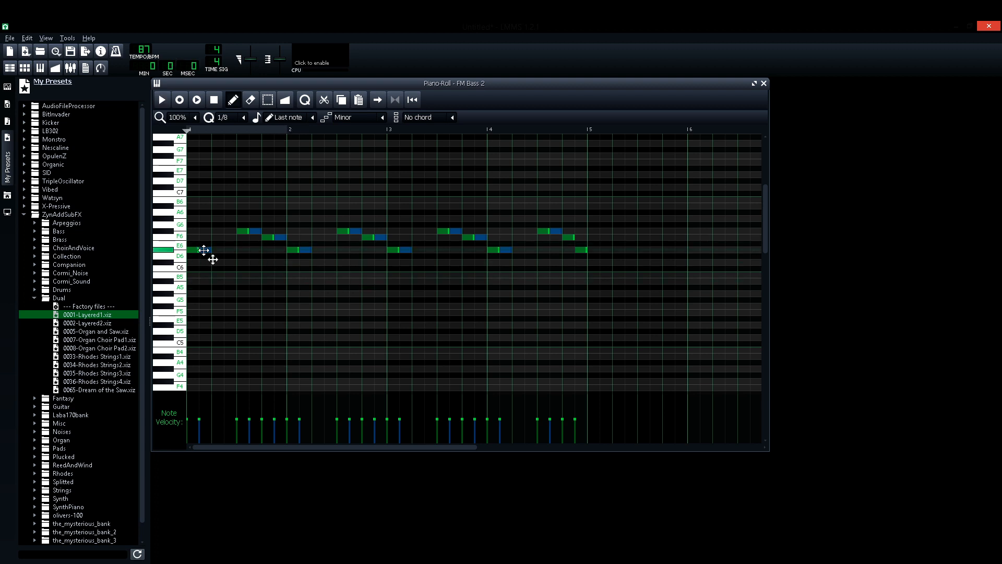
{"action": "mouse_move", "coordinate": [203, 250]}
{"action": "left_mouse_down"}
{"action": "mouse_move", "coordinate": [204, 261]}
{"action": "mouse_move", "coordinate": [204, 237]}
{"action": "left_mouse_up"}
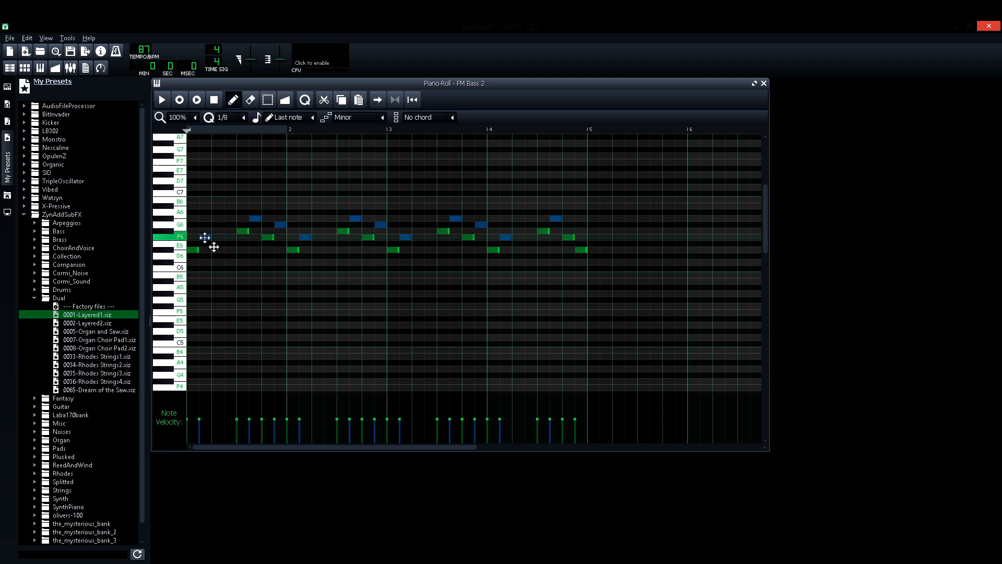
{"action": "left_click", "coordinate": [226, 237]}
{"action": "right_click", "coordinate": [225, 237]}
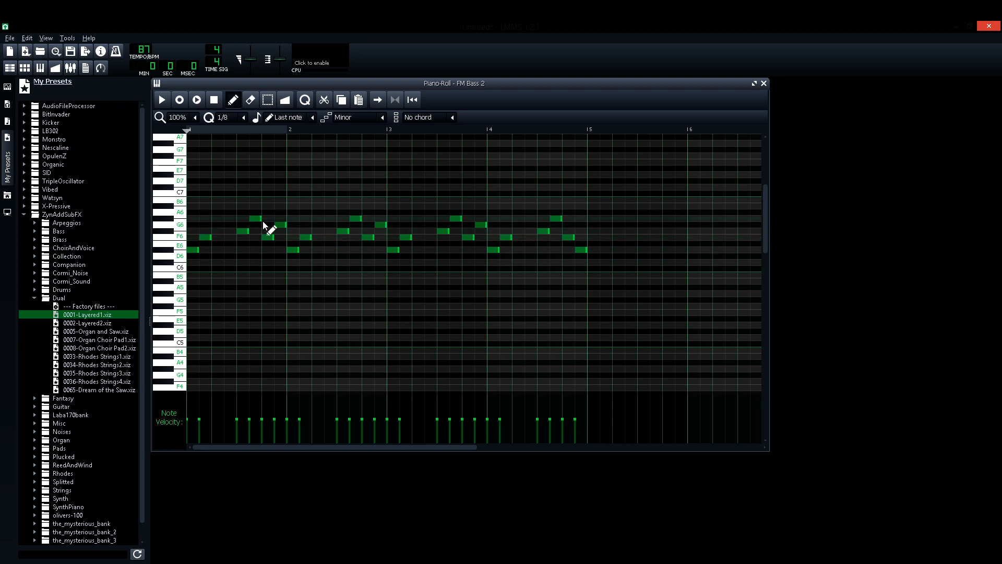
{"action": "left_click_drag", "start_coordinate": [280, 225], "coordinate": [280, 218]}
{"action": "key", "text": "space"}
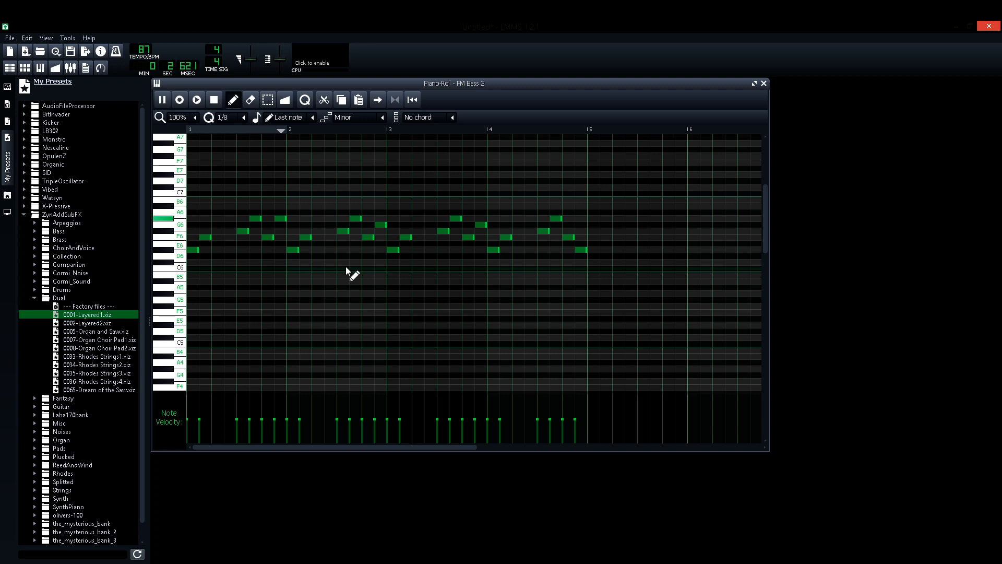
Delete all notes of the Layered1 pattern and paste the first AHH Choir 1 pattern in their place.
{"action": "key", "text": "space"}
{"action": "key", "text": "ctrl+a"}
{"action": "key", "text": "Delete"}
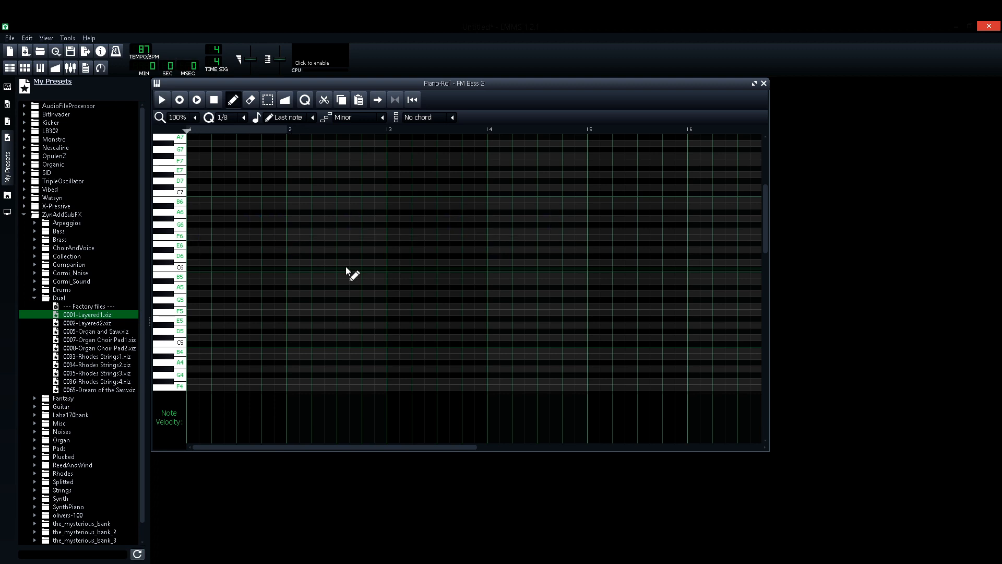
{"action": "left_click", "coordinate": [764, 83]}
{"action": "right_click", "coordinate": [366, 216]}
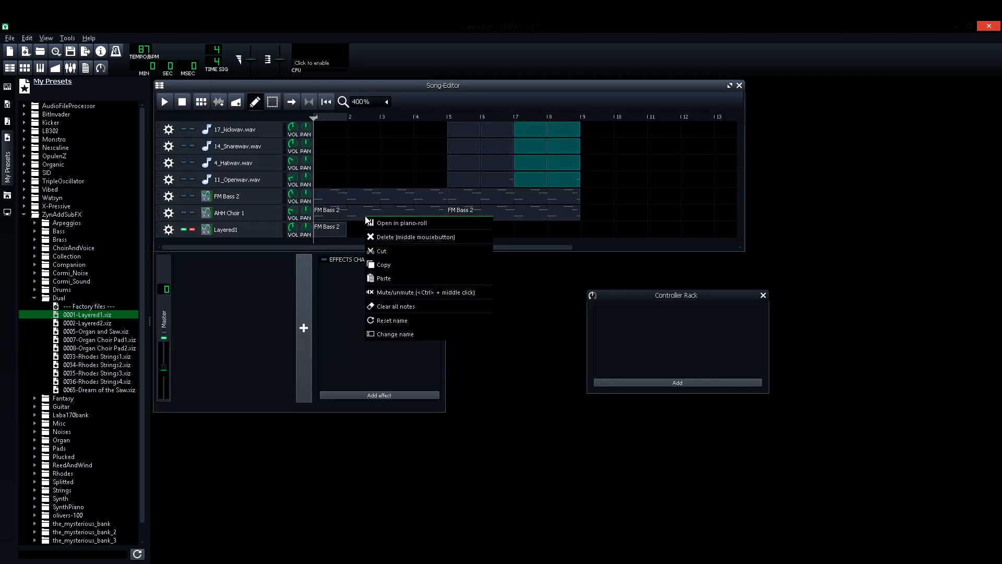
{"action": "left_click", "coordinate": [400, 260]}
{"action": "right_click", "coordinate": [339, 235]}
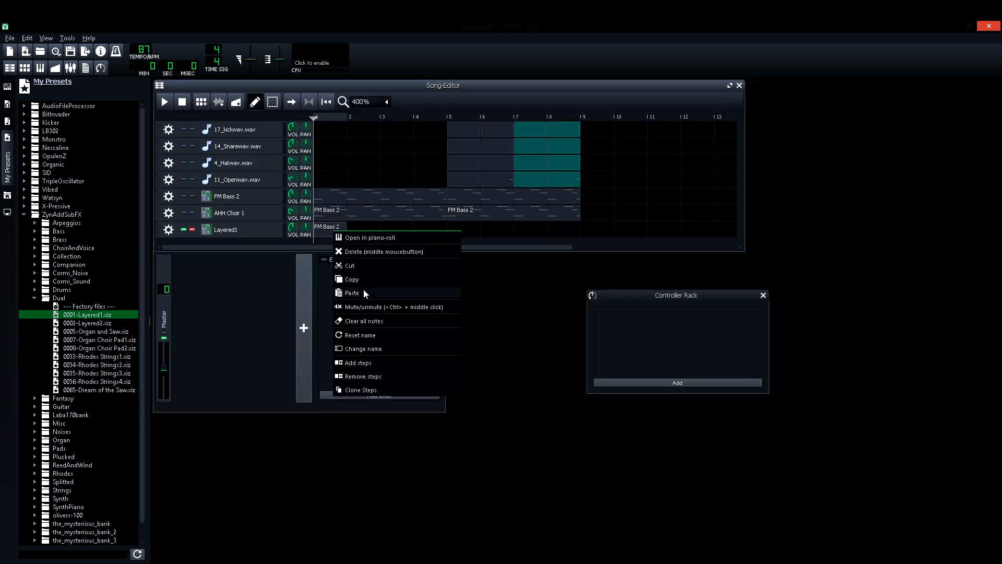
{"action": "left_click", "coordinate": [365, 293]}
Open the Layered1 pattern in the piano roll and transpose all its notes up two octaves while it plays.
{"action": "right_click", "coordinate": [357, 233]}
{"action": "left_click", "coordinate": [372, 241]}
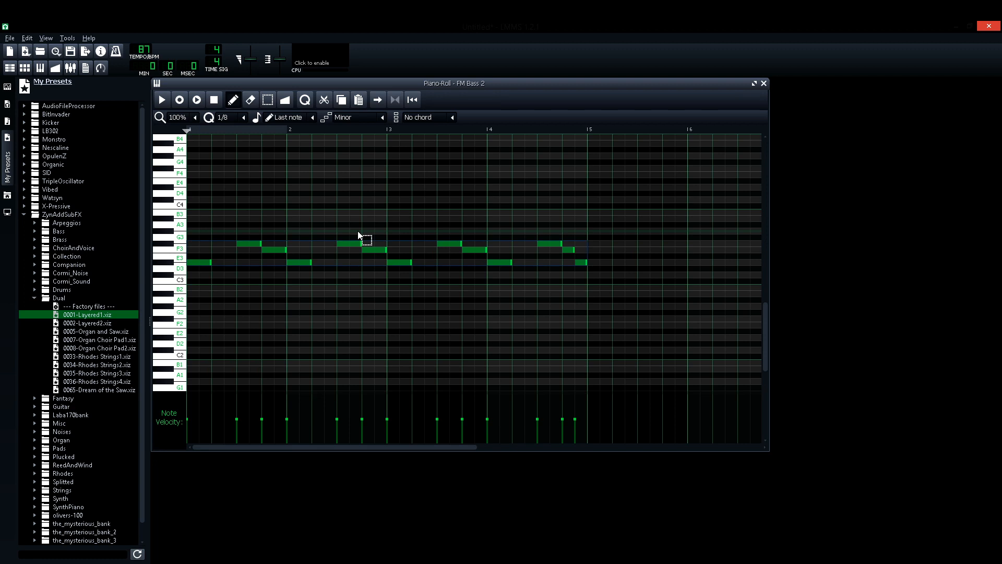
{"action": "key", "text": "ctrl+Up"}
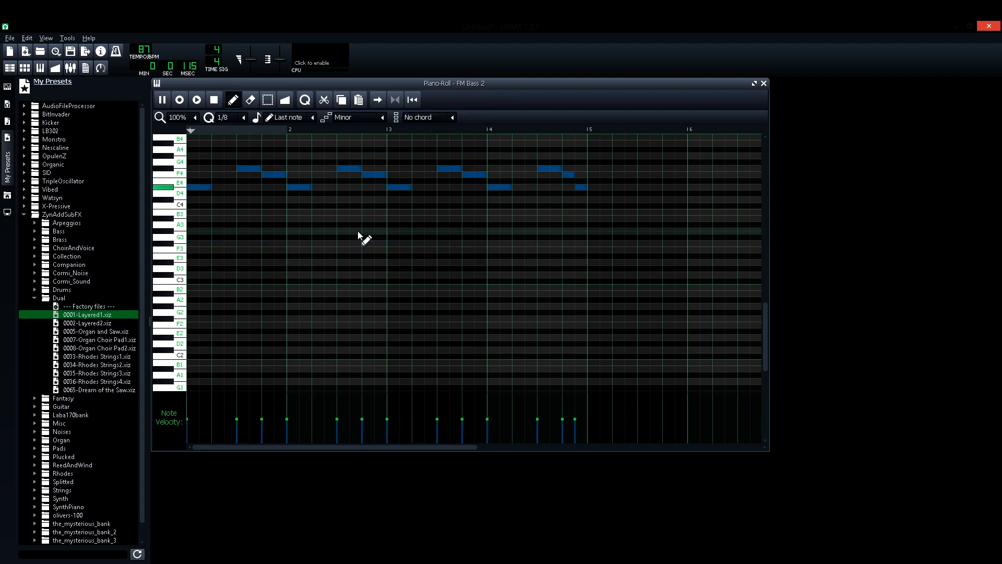
{"action": "key", "text": "ctrl+Up"}
{"action": "scroll", "coordinate": [358, 235], "scroll_direction": "up", "scroll_amount": 4}
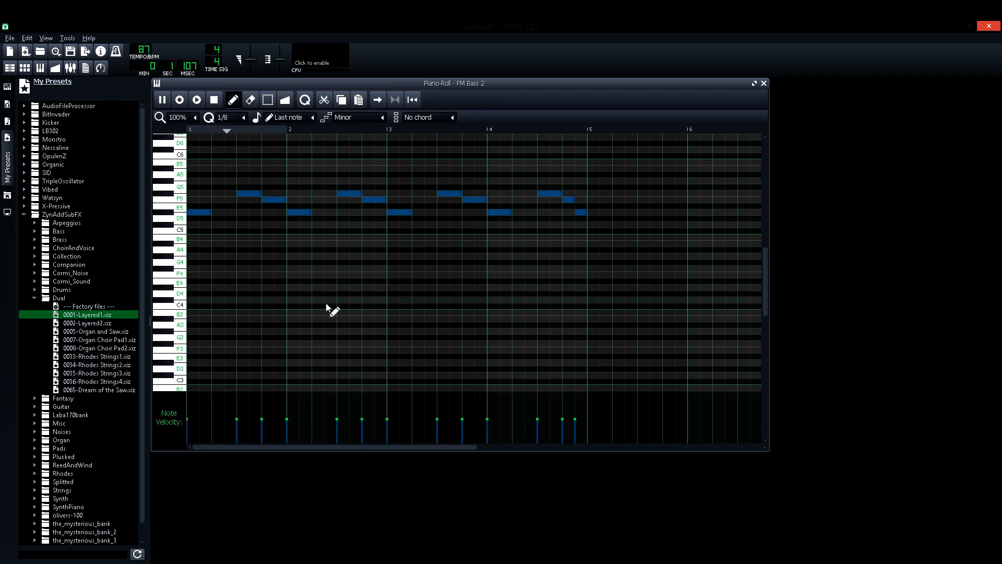
{"action": "key", "text": "ctrl+a"}
{"action": "key", "text": "space"}
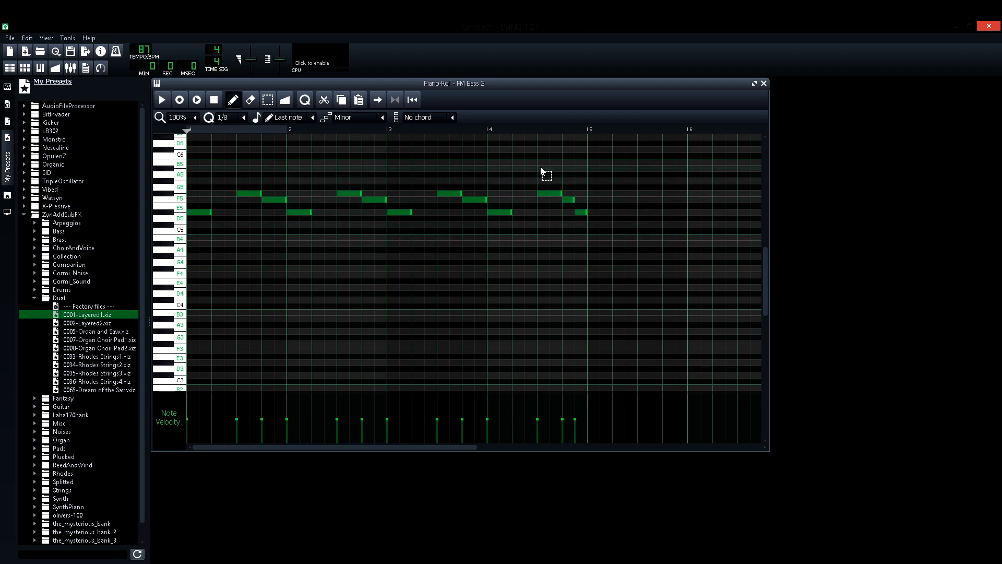
Shorten all the Layered1 notes to eighth notes and add an F5 note on beat 2 of bar 1.
{"action": "left_click_drag", "start_coordinate": [387, 233], "coordinate": [196, 244]}
{"action": "key", "text": "space"}
{"action": "left_click", "coordinate": [240, 221]}
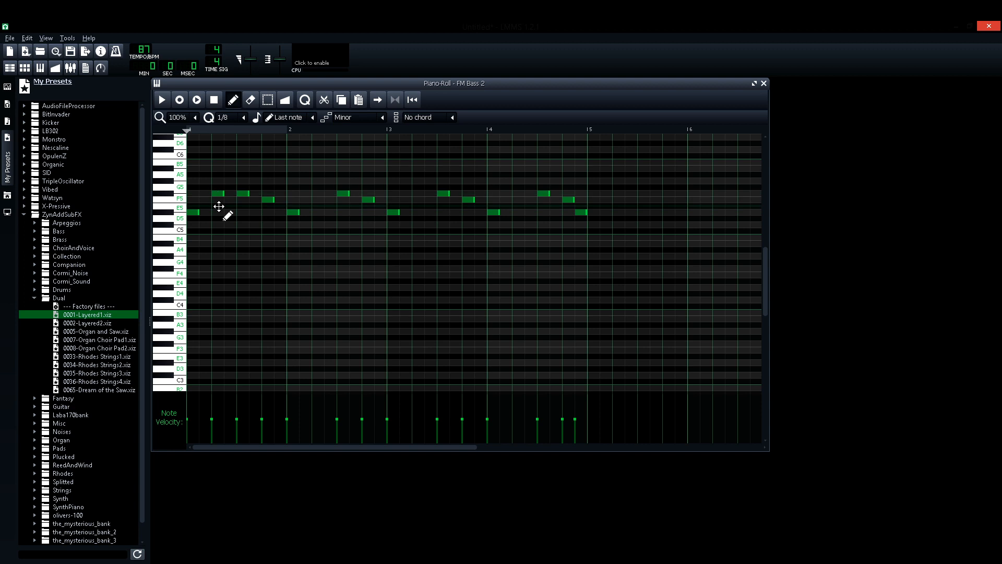
{"action": "left_click_drag", "start_coordinate": [216, 194], "coordinate": [217, 200]}
{"action": "key", "text": "space"}
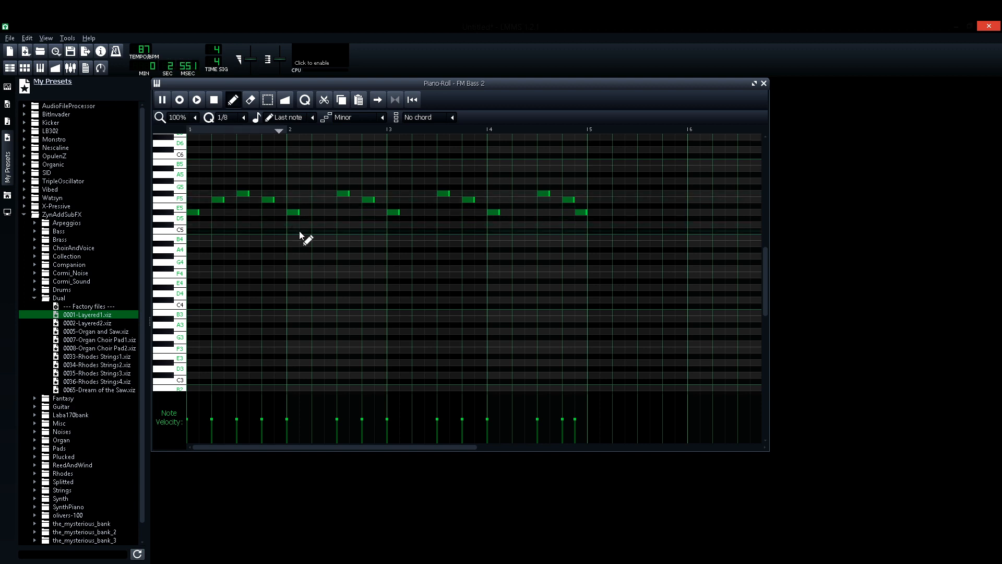
{"action": "key", "text": "space"}
Move the added F5 note an eighth later and place matching F5 notes in bars 2, 3 and 4.
{"action": "left_click_drag", "start_coordinate": [217, 199], "coordinate": [230, 199]}
{"action": "key", "text": "space"}
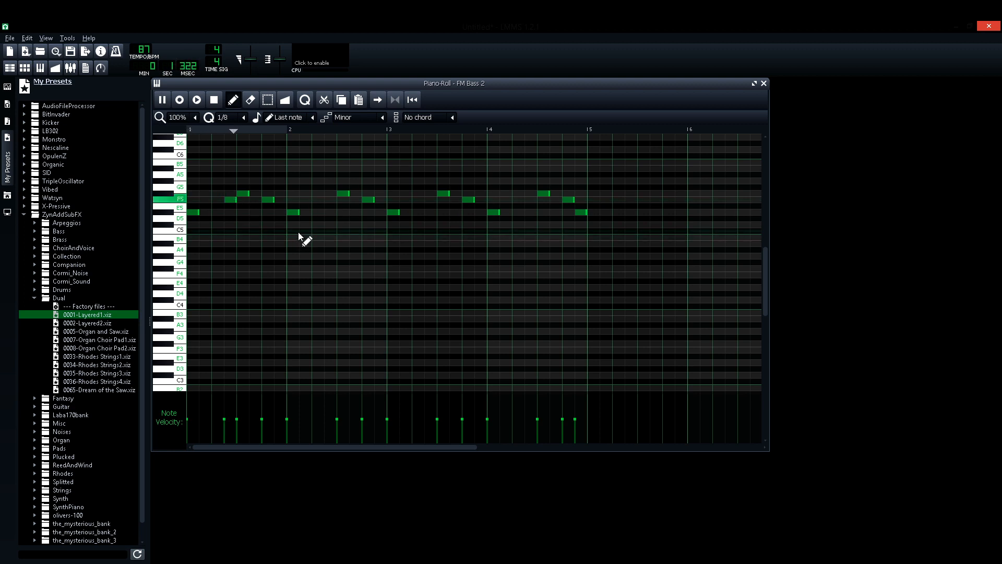
{"action": "key", "text": "space"}
{"action": "left_click", "coordinate": [330, 199]}
{"action": "left_click", "coordinate": [429, 201]}
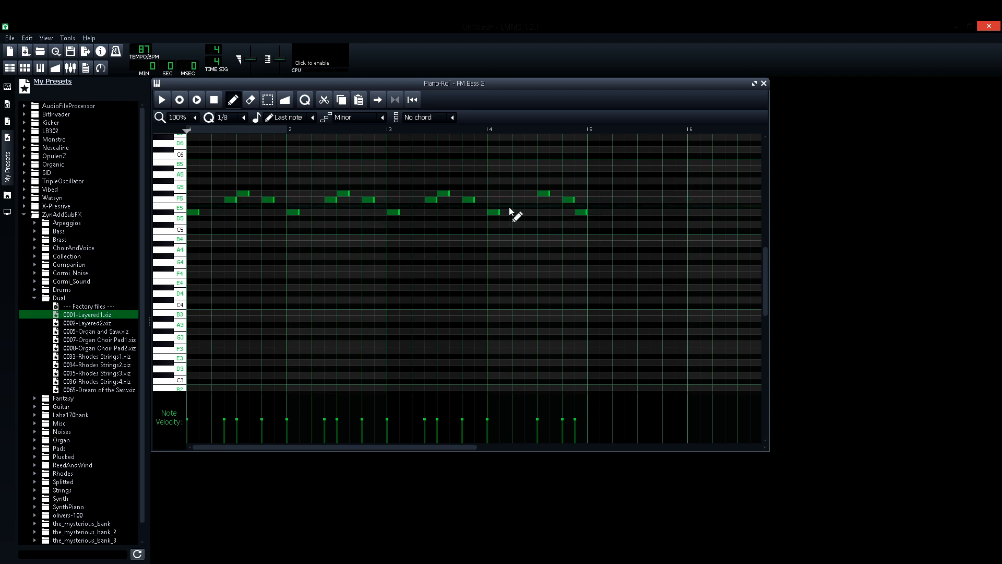
{"action": "left_click", "coordinate": [531, 200]}
{"action": "key", "text": "space"}
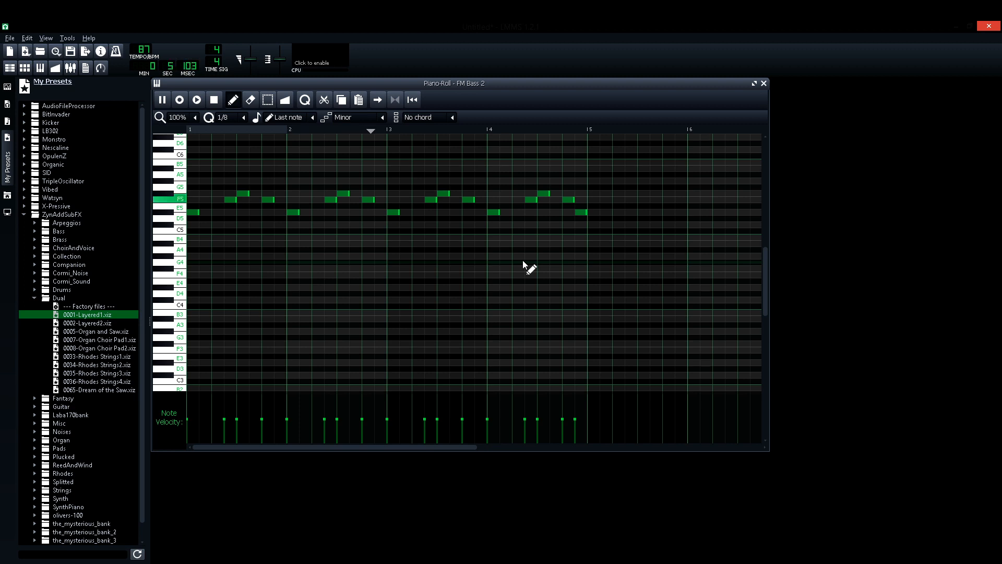
Add a D#5 eighth note at the end of bar 2 and another after the F#5 note in bar 4.
{"action": "left_click", "coordinate": [377, 195]}
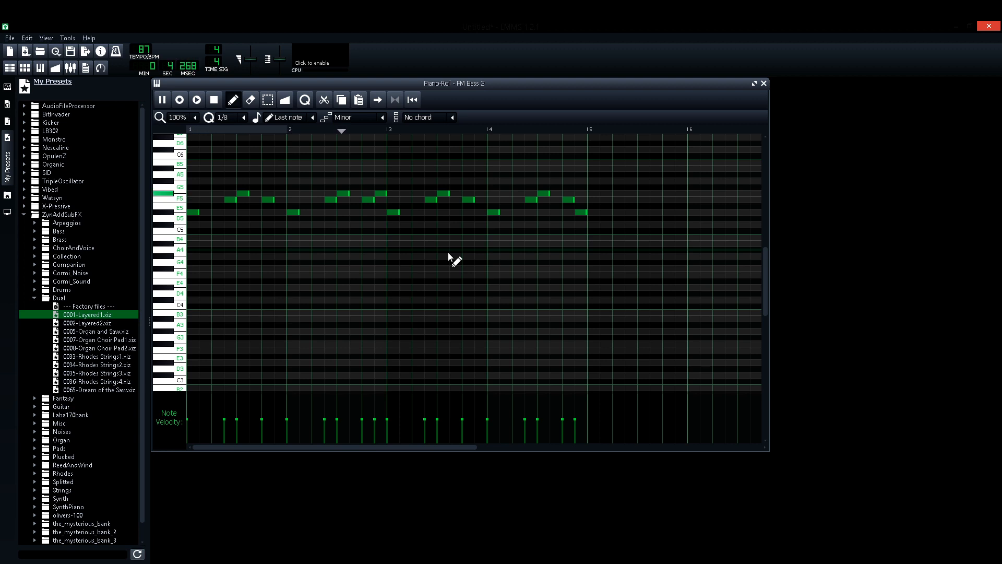
{"action": "key", "text": "space"}
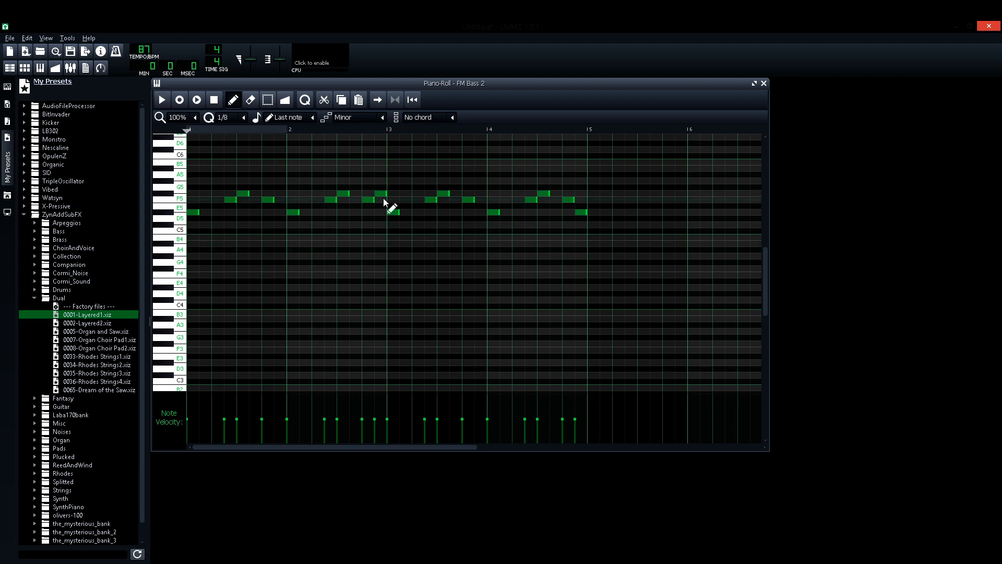
{"action": "left_click_drag", "start_coordinate": [379, 193], "coordinate": [379, 213]}
{"action": "key", "text": "space"}
{"action": "key", "text": "space"}
{"action": "key", "text": "space"}
Transpose all the Layered1 notes up one octave and listen to the pattern.
{"action": "key", "text": "ctrl+a"}
{"action": "key", "text": "ctrl+Up"}
{"action": "key", "text": "space"}
{"action": "scroll", "coordinate": [476, 270], "scroll_direction": "up", "scroll_amount": 3}
{"action": "scroll", "coordinate": [288, 270], "scroll_direction": "down", "scroll_amount": 1}
{"action": "key", "text": "space"}
Duplicate all the notes one octave lower and reduce the velocity of the lower copies during playback.
{"action": "left_click_drag", "start_coordinate": [190, 187], "coordinate": [189, 263]}
{"action": "key", "text": "space"}
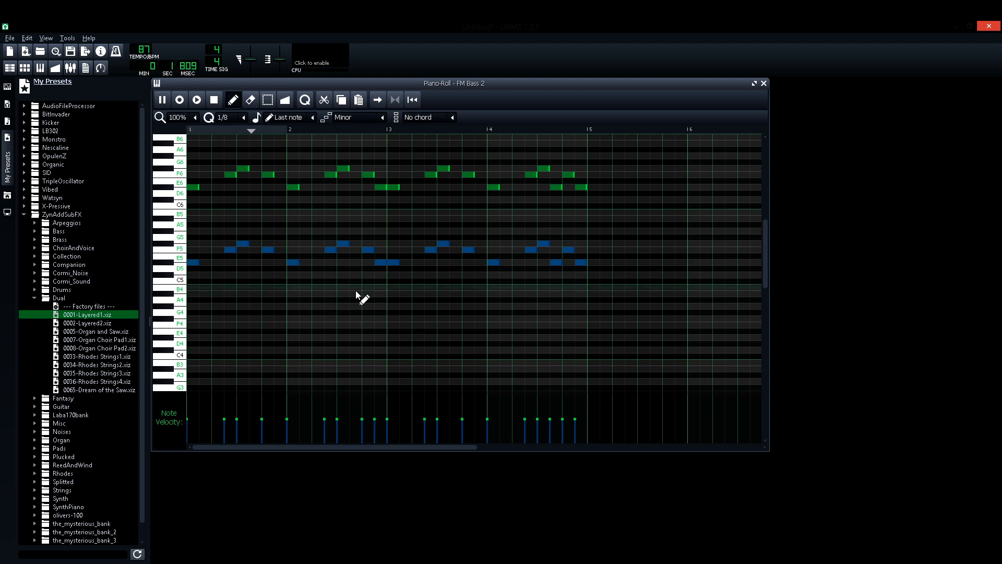
{"action": "mouse_move", "coordinate": [234, 431]}
{"action": "left_mouse_down"}
{"action": "mouse_move", "coordinate": [257, 436]}
{"action": "mouse_move", "coordinate": [235, 436]}
{"action": "left_mouse_up"}
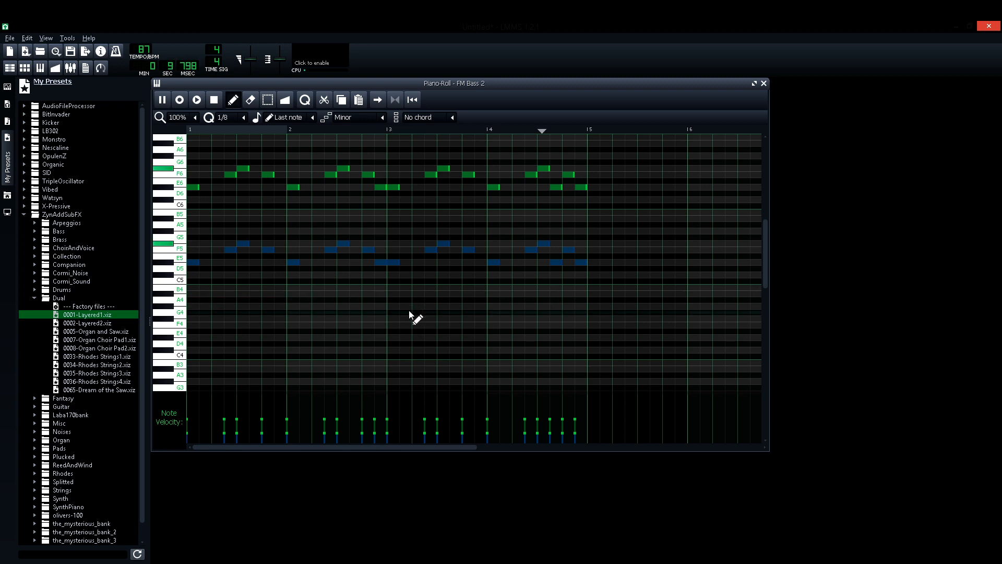
Copy the Layered1 pattern to bars 5 to 8, then unsolo the track and play the song.
{"action": "left_click", "coordinate": [764, 84]}
{"action": "left_click_drag", "start_coordinate": [413, 231], "coordinate": [545, 233]}
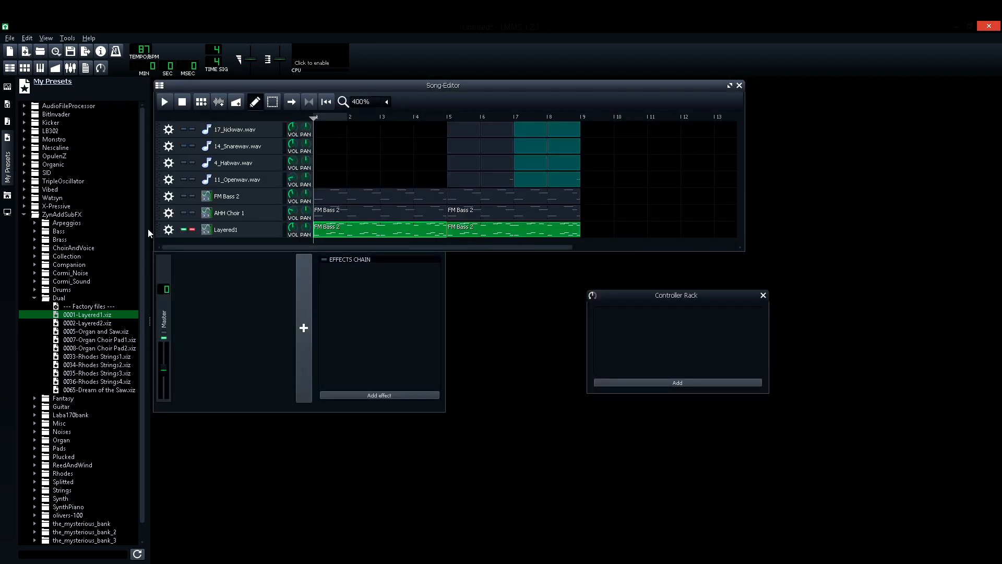
{"action": "left_click", "coordinate": [191, 229]}
{"action": "key", "text": "space"}
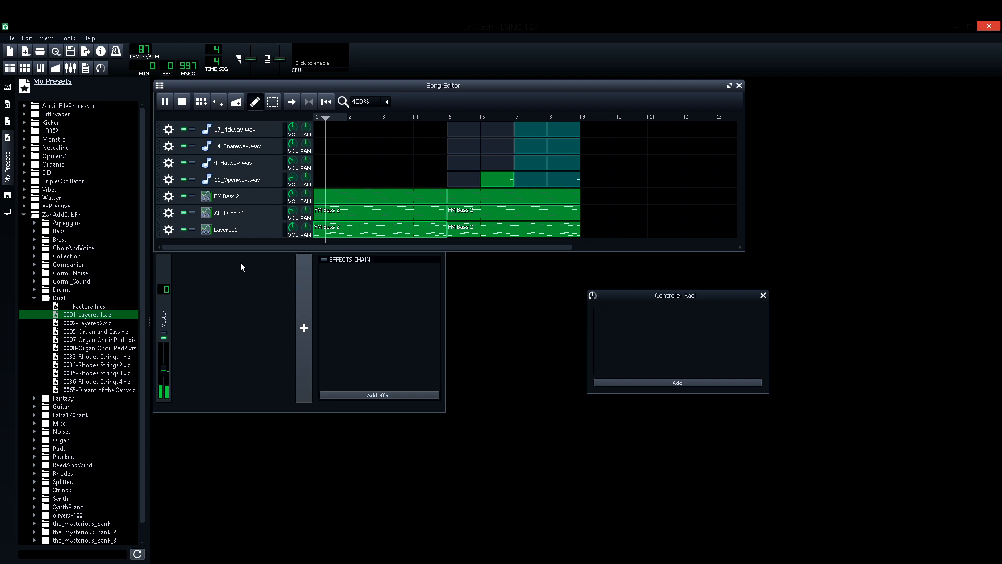
Lower the volumes of Layered1 and AHH Choir 1 while the song plays, then stop playback.
{"action": "left_click", "coordinate": [292, 228]}
{"action": "left_click_drag", "start_coordinate": [293, 212], "coordinate": [292, 216]}
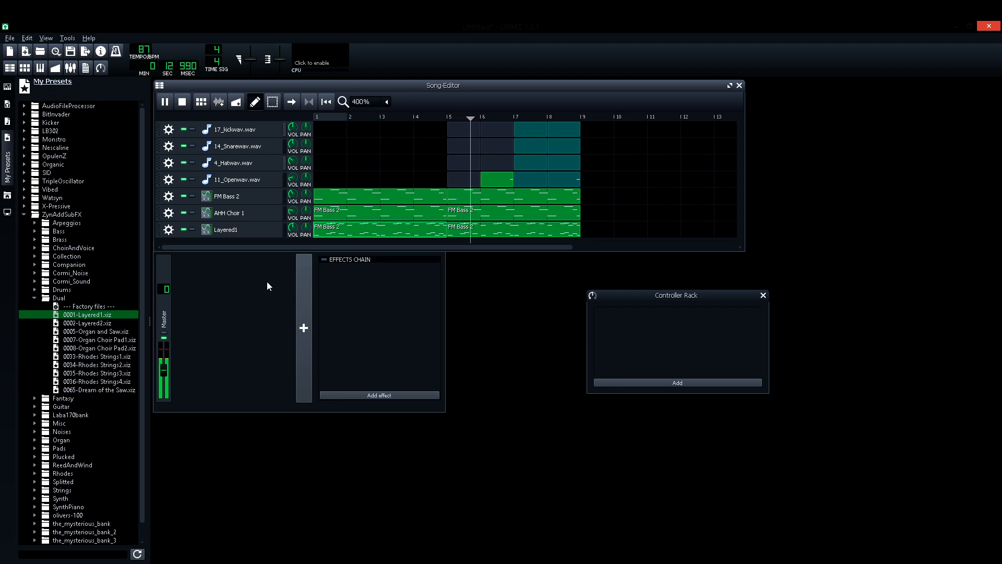
{"action": "left_click", "coordinate": [180, 105]}
Delete the Layered1 pattern at bars 5 to 8 and shorten all notes of its bars 1 to 4 pattern to brief stabs.
{"action": "middle_click", "coordinate": [529, 233]}
{"action": "right_click", "coordinate": [418, 235]}
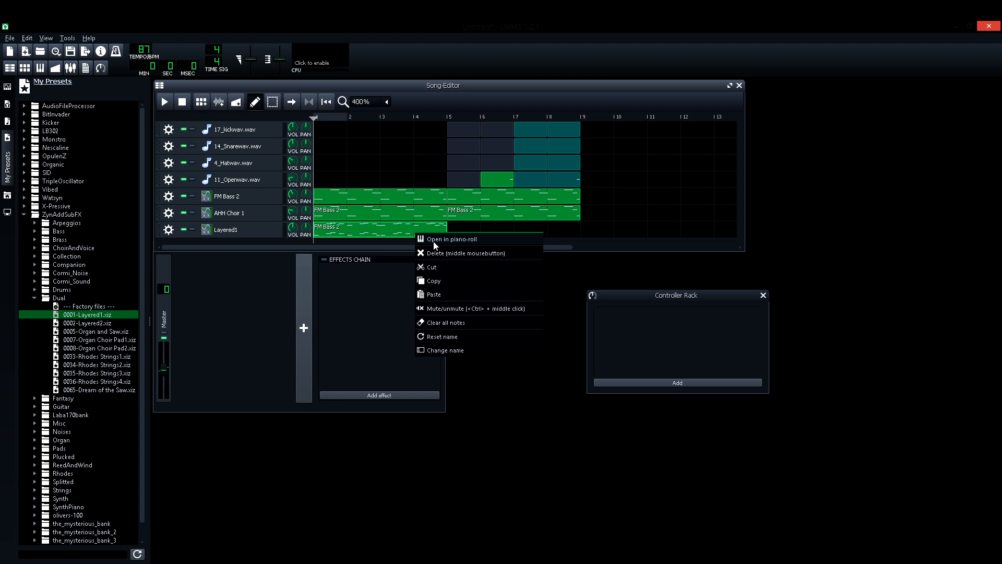
{"action": "left_click", "coordinate": [437, 239]}
{"action": "left_click_drag", "start_coordinate": [236, 287], "coordinate": [229, 287]}
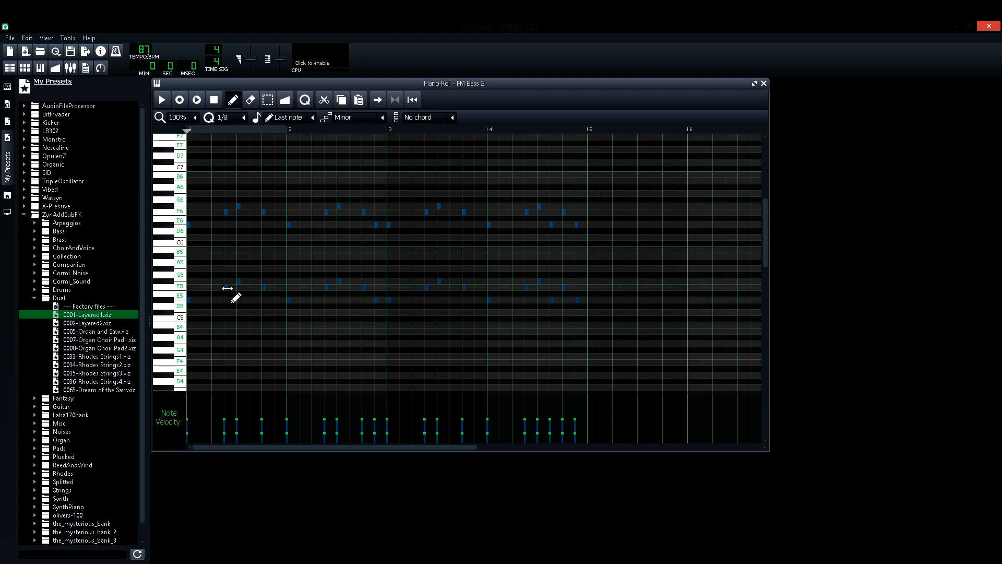
Adjust the filter frequency of the Layered1 instrument while its shortened pattern plays.
{"action": "key", "text": "space"}
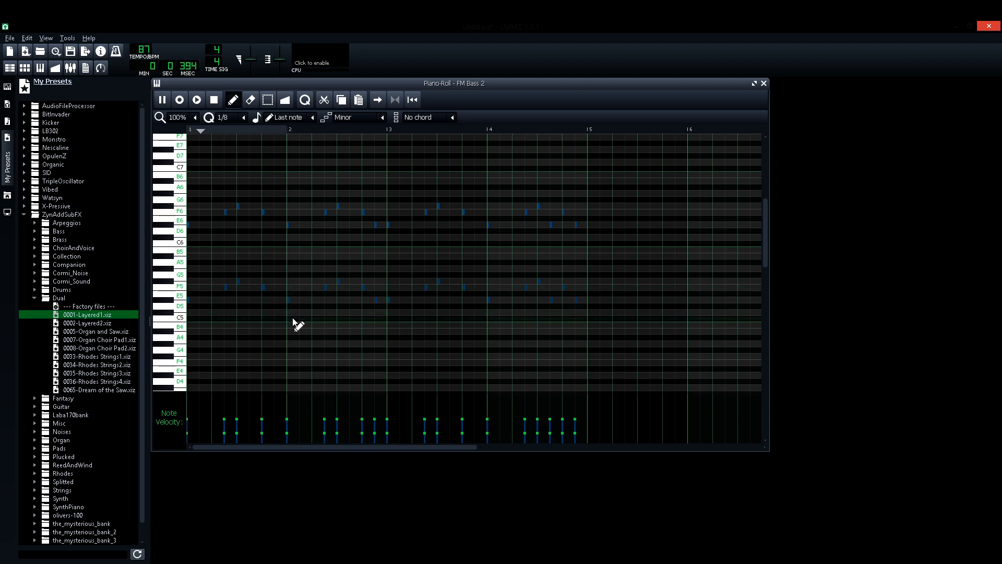
{"action": "left_click", "coordinate": [763, 84]}
{"action": "left_click", "coordinate": [256, 232]}
{"action": "mouse_move", "coordinate": [593, 285]}
{"action": "left_mouse_down"}
{"action": "mouse_move", "coordinate": [593, 300]}
{"action": "mouse_move", "coordinate": [590, 289]}
{"action": "left_mouse_up"}
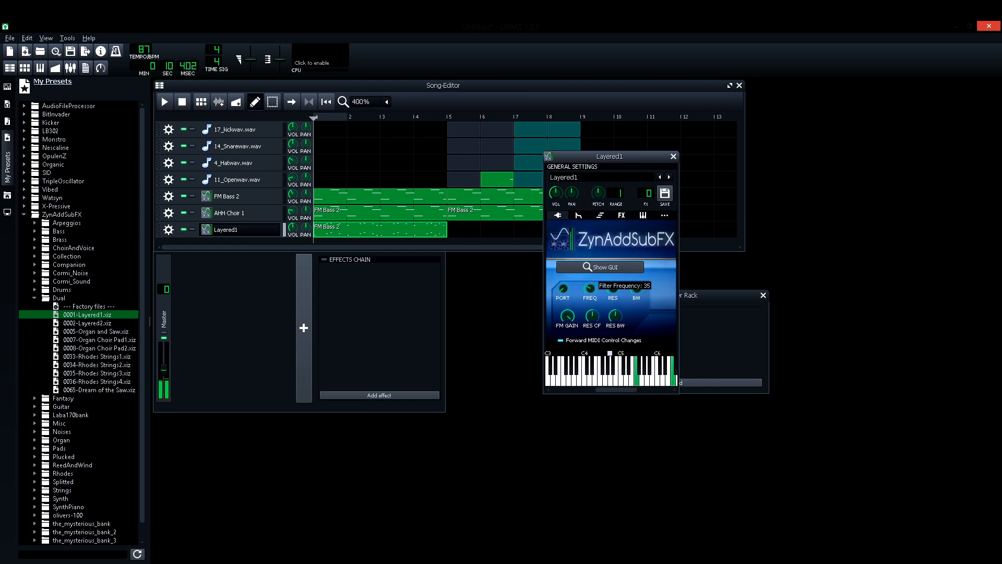
{"action": "left_click_drag", "start_coordinate": [590, 288], "coordinate": [604, 264]}
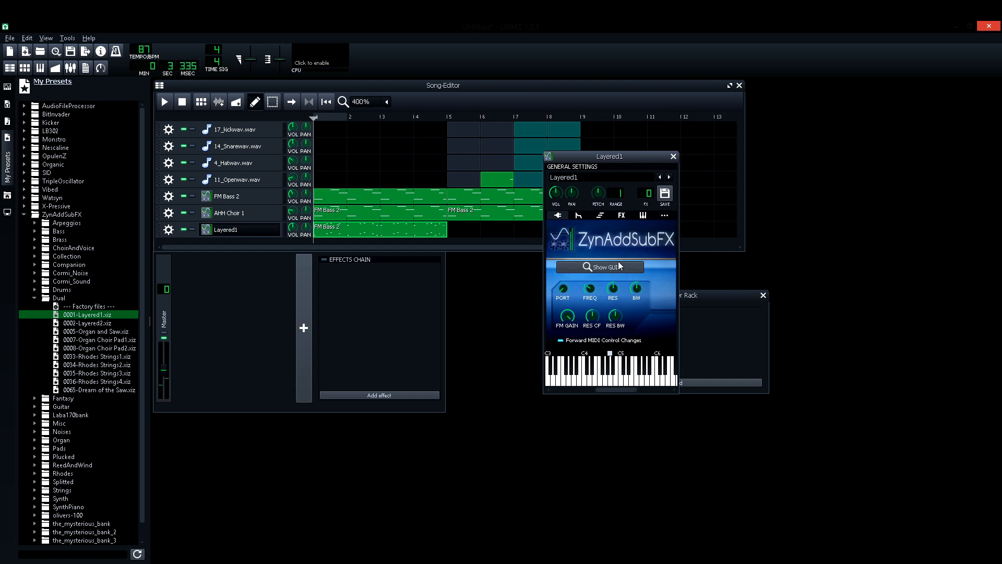
Add a Reverb insertion effect to Part 1 of Layered1 in its ZynAddSubFX interface and adjust the effect's duration.
{"action": "left_click", "coordinate": [618, 265]}
{"action": "left_click", "coordinate": [167, 230]}
{"action": "left_click", "coordinate": [168, 237]}
{"action": "left_click", "coordinate": [268, 225]}
{"action": "left_click", "coordinate": [256, 237]}
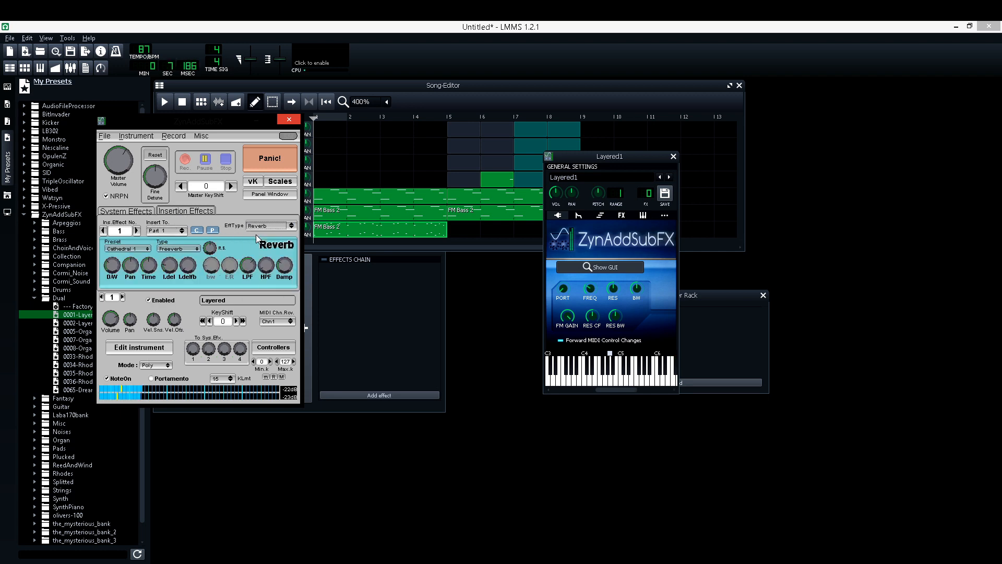
{"action": "left_click_drag", "start_coordinate": [150, 268], "coordinate": [157, 297]}
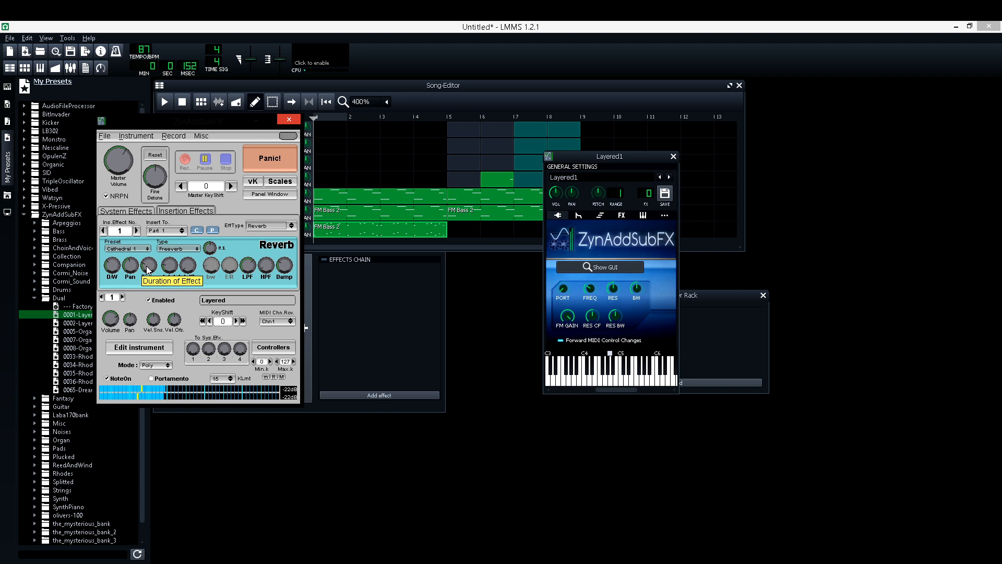
{"action": "left_click", "coordinate": [289, 119]}
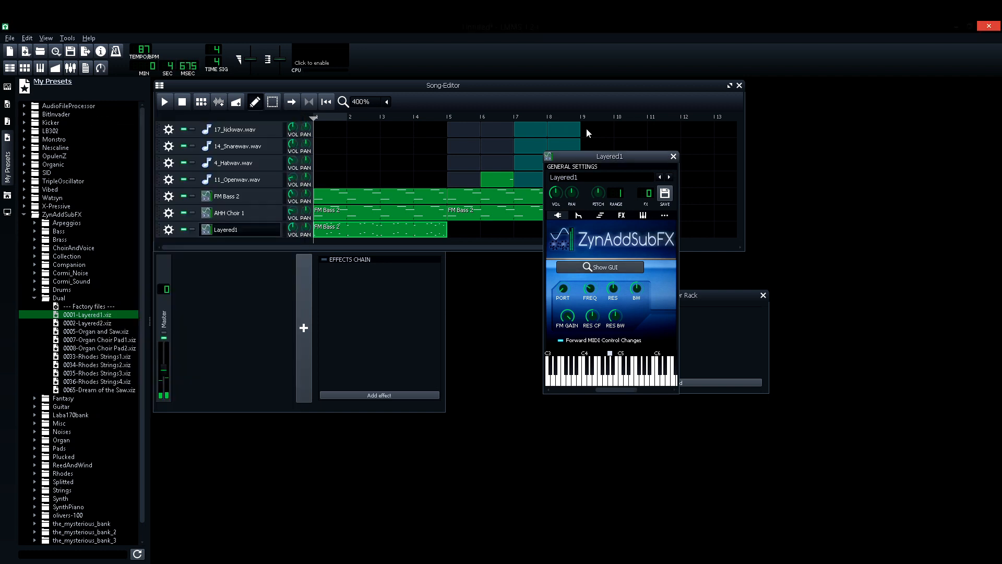
Close the Layered1 instrument, copy its pattern to bars 5 to 8 and briefly play the song.
{"action": "left_click", "coordinate": [672, 157]}
{"action": "left_click_drag", "start_coordinate": [432, 229], "coordinate": [461, 229]}
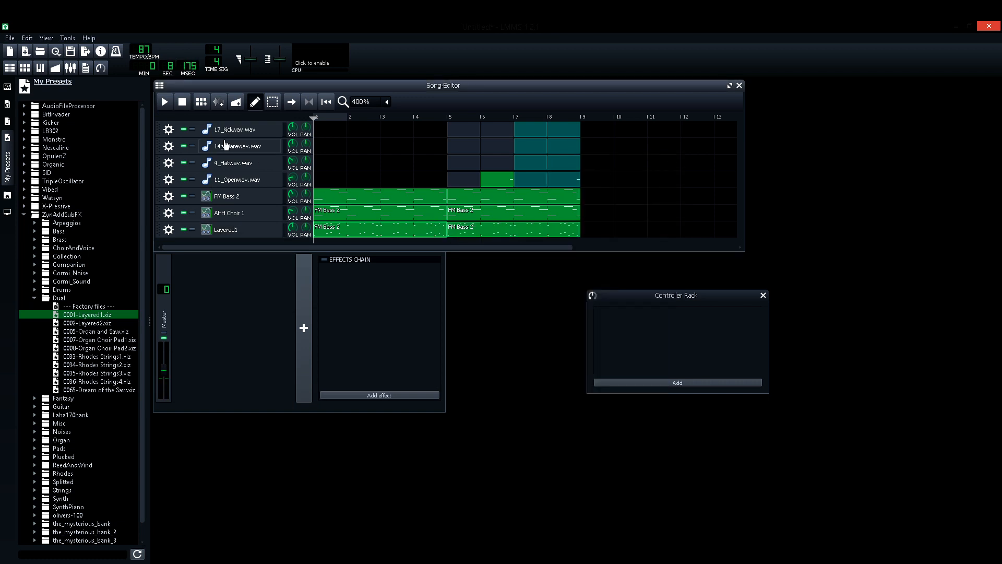
{"action": "left_click", "coordinate": [171, 102]}
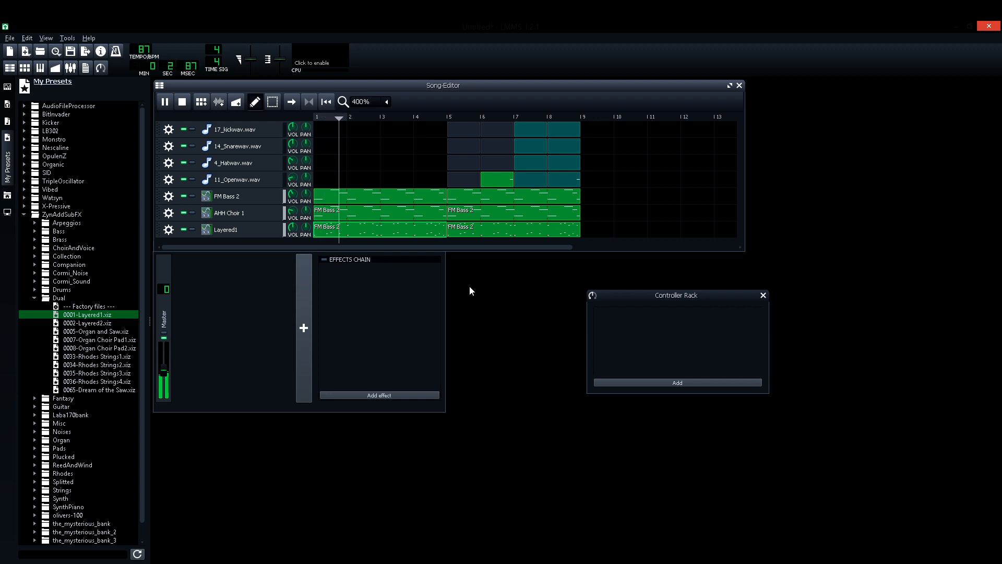
{"action": "key", "text": "space"}
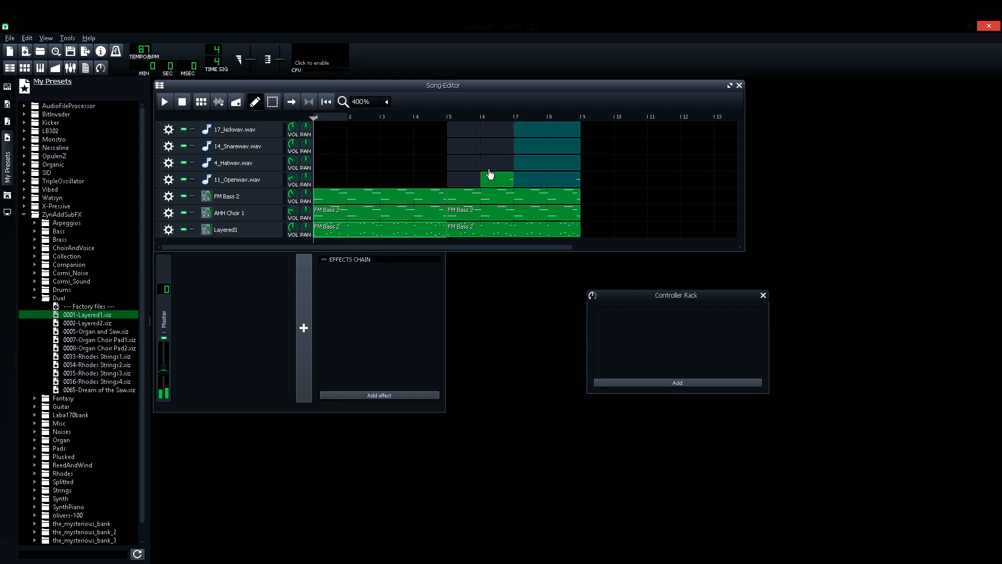
Move the clips of all tracks from bars 5 to 8 to bars 9 to 12 and duplicate them at bars 13 to 16.
{"action": "left_click", "coordinate": [277, 103]}
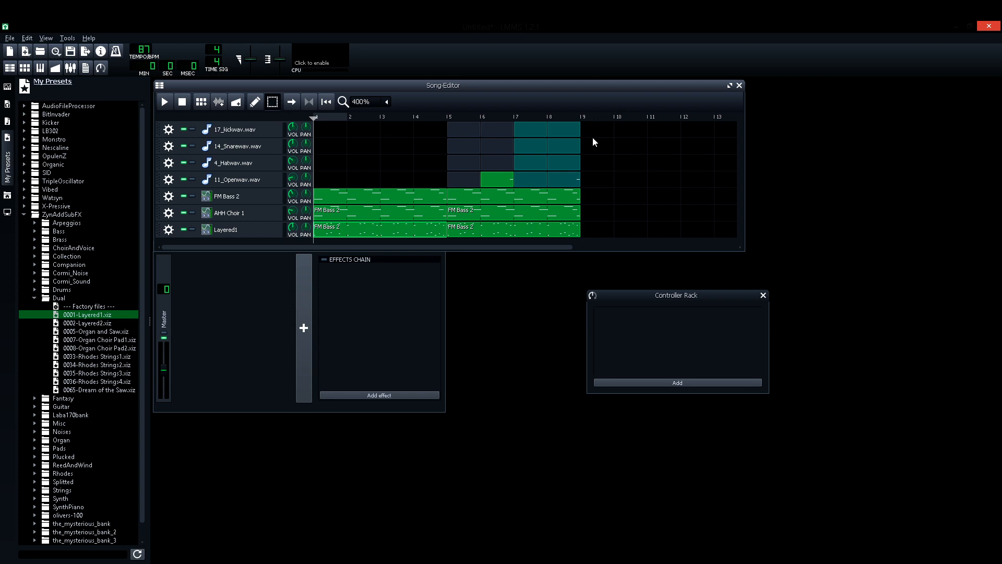
{"action": "left_click_drag", "start_coordinate": [593, 131], "coordinate": [603, 236]}
{"action": "left_click_drag", "start_coordinate": [744, 251], "coordinate": [887, 253]}
{"action": "left_click_drag", "start_coordinate": [603, 229], "coordinate": [733, 231]}
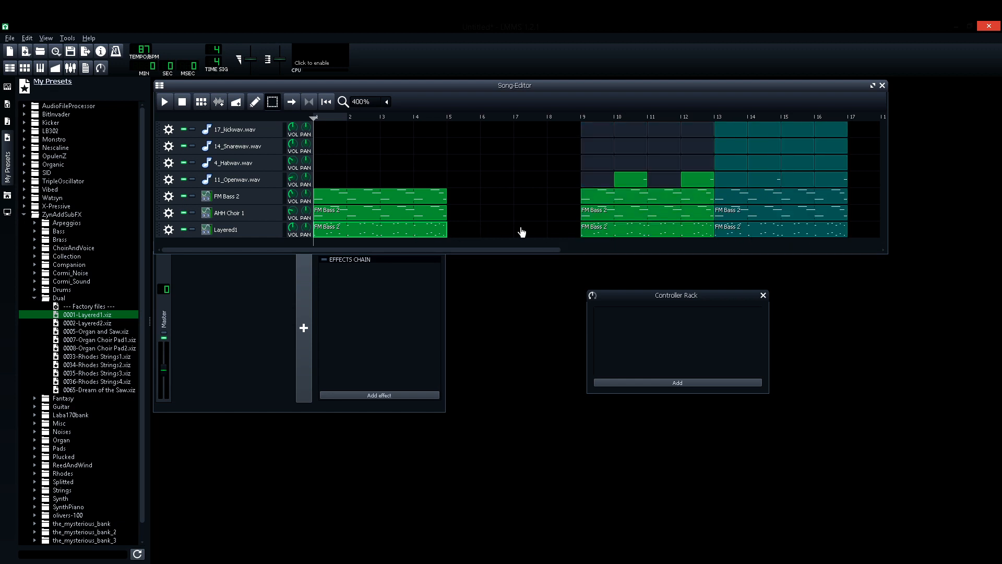
Move the FM Bass 2 and AHH Choir 1 patterns from bars 1 to 4 to bars 5 to 8, and copy the Layered1 pattern there.
{"action": "left_click", "coordinate": [260, 100]}
{"action": "key", "text": "space"}
{"action": "key", "text": "space"}
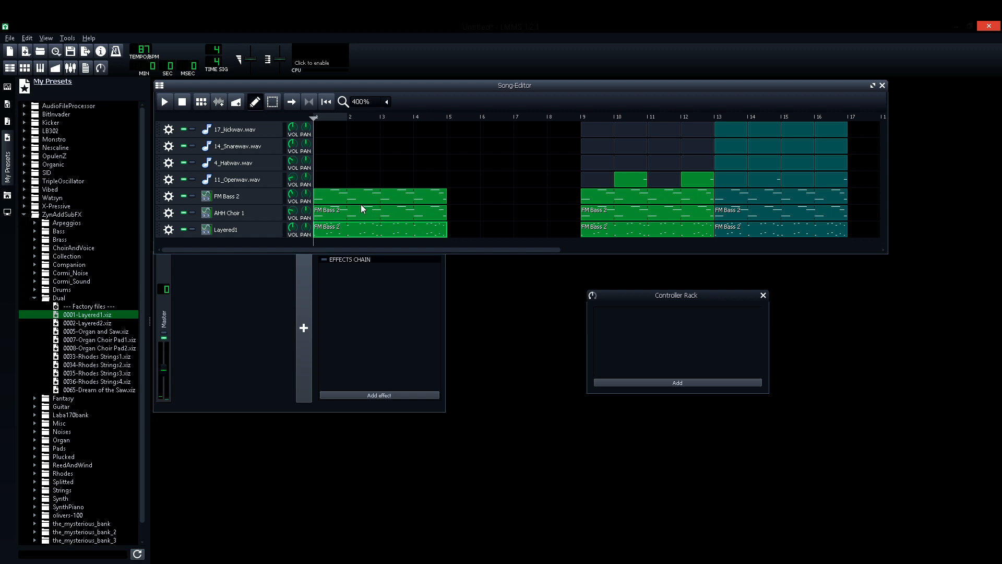
{"action": "left_click", "coordinate": [192, 195]}
{"action": "left_click_drag", "start_coordinate": [376, 195], "coordinate": [490, 195]}
{"action": "left_click_drag", "start_coordinate": [436, 217], "coordinate": [563, 231]}
{"action": "middle_click", "coordinate": [436, 216]}
{"action": "left_click_drag", "start_coordinate": [530, 233], "coordinate": [337, 230]}
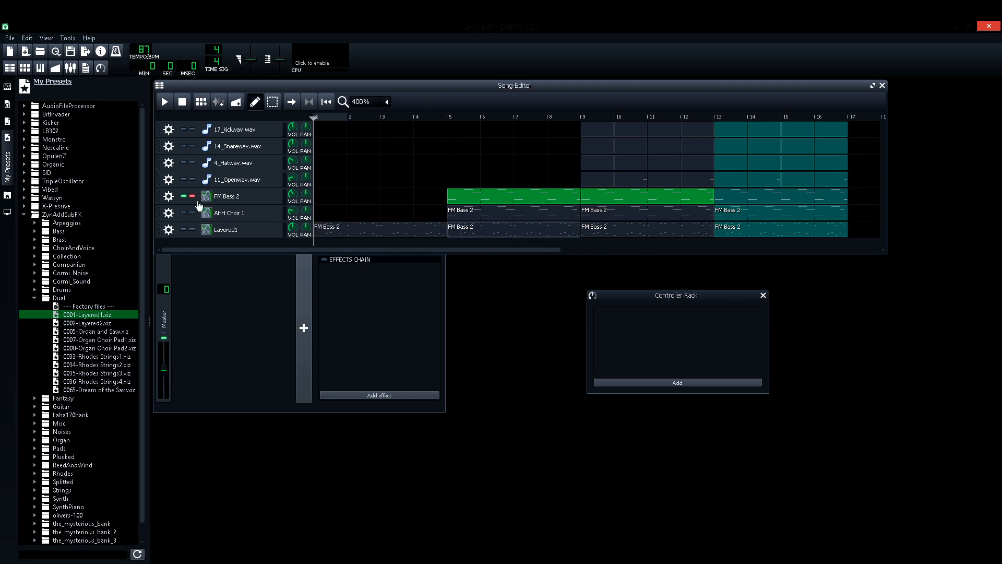
{"action": "left_click", "coordinate": [192, 197]}
Adjust the volumes of FM Bass 2 and AHH Choir 1 and pan Layered1 to 4.8% while the song plays, then stop playback.
{"action": "key", "text": "space"}
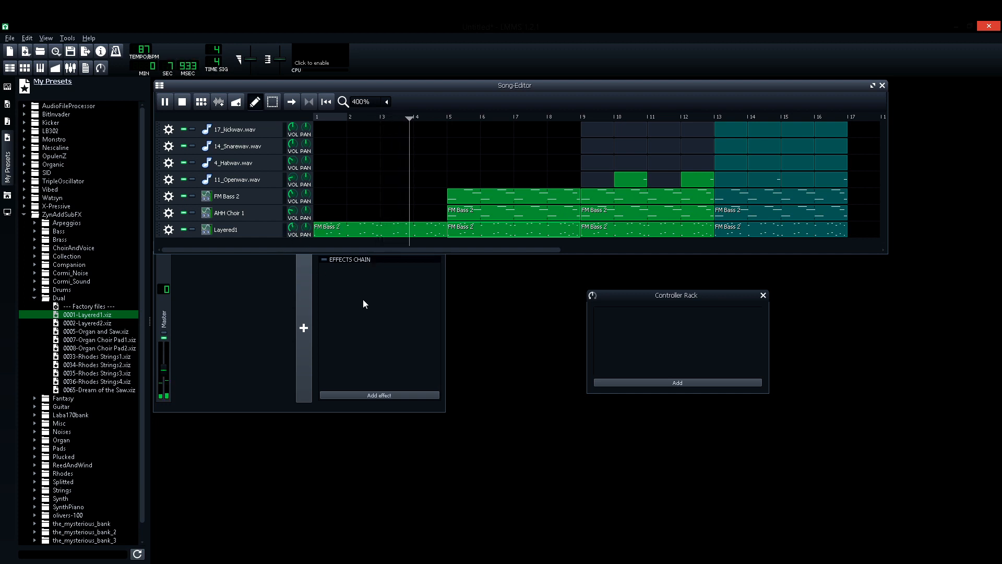
{"action": "mouse_move", "coordinate": [293, 160]}
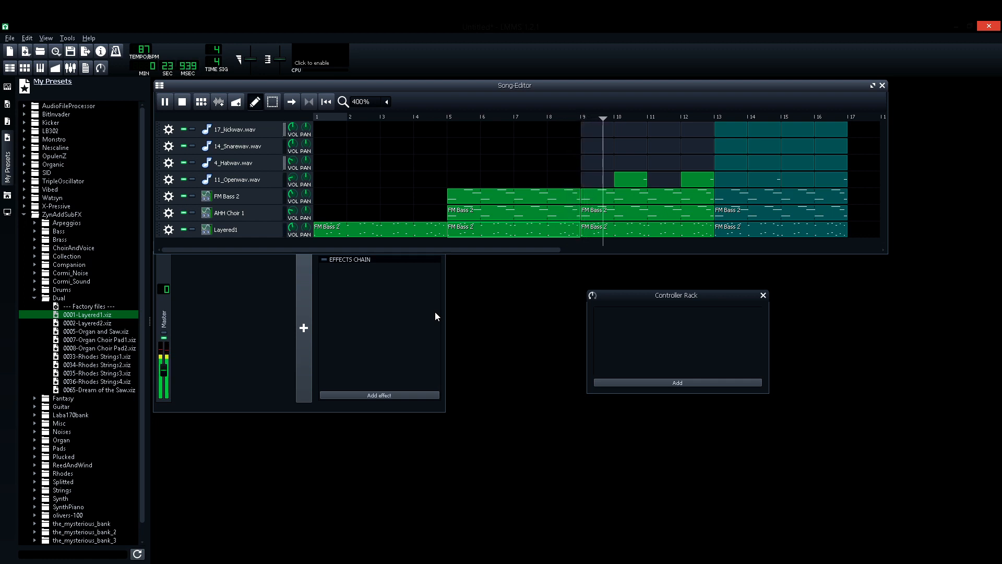
{"action": "left_click", "coordinate": [293, 194]}
{"action": "left_click", "coordinate": [293, 212]}
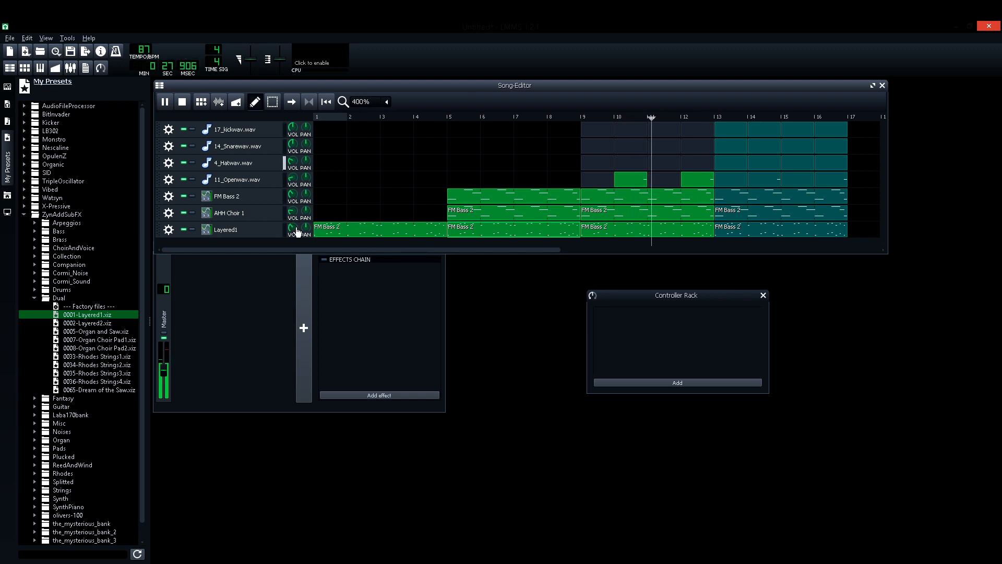
{"action": "left_click", "coordinate": [305, 228]}
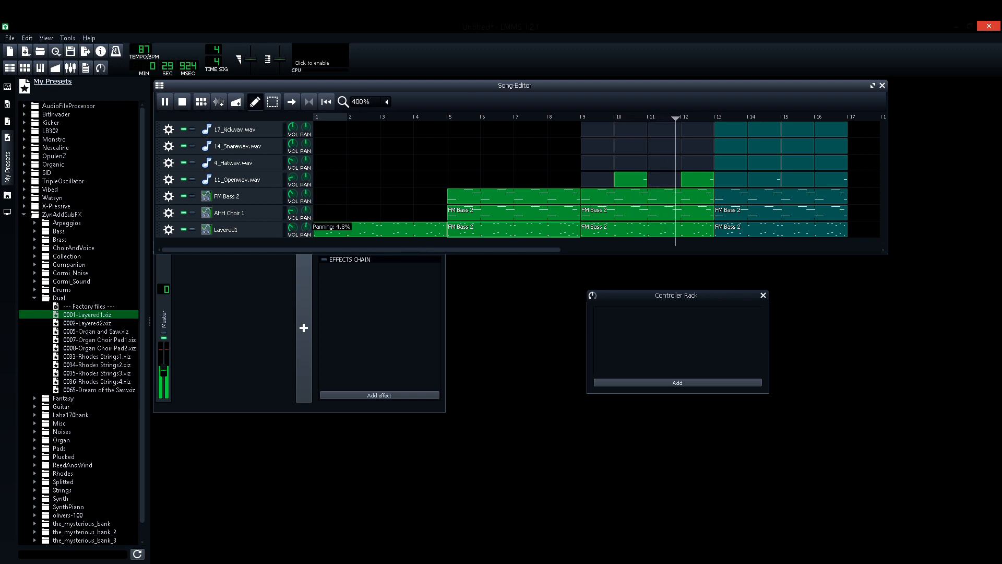
{"action": "key", "text": "space"}
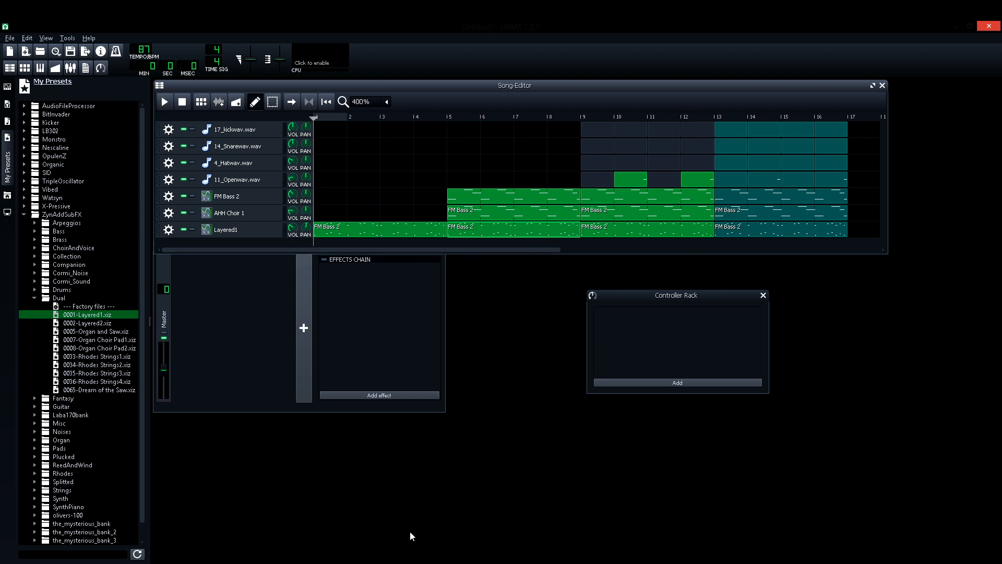
{"action": "key", "text": "alt+Tab"}
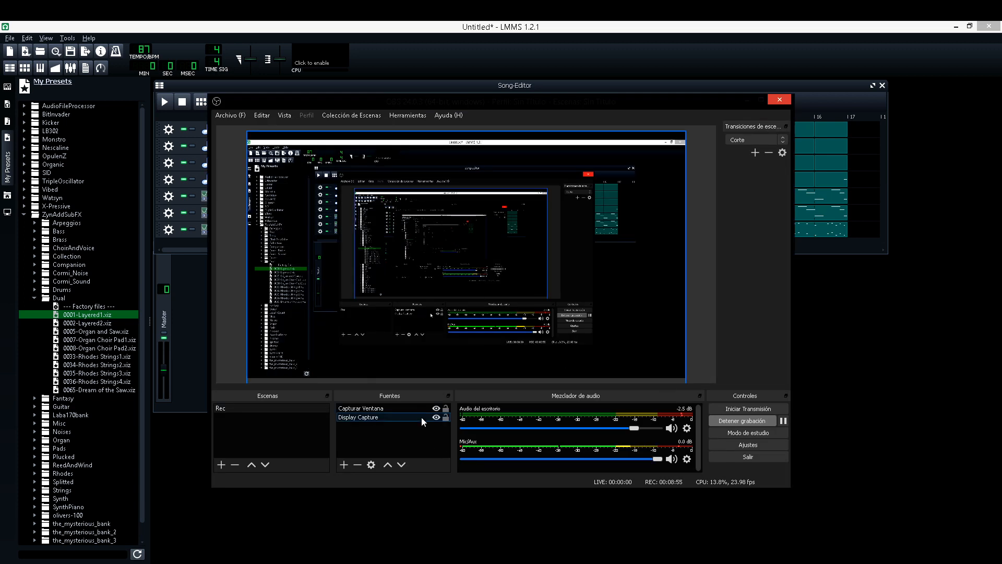